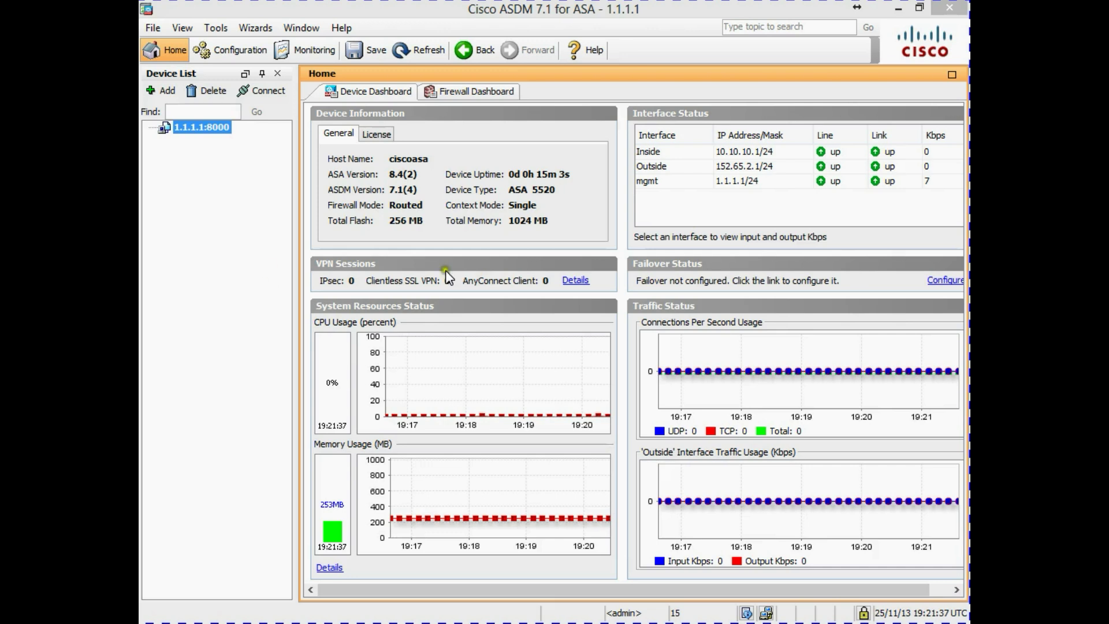
Step: Go to Configuration > Remote Access VPN and select the DNS page in the tree
click(209, 57)
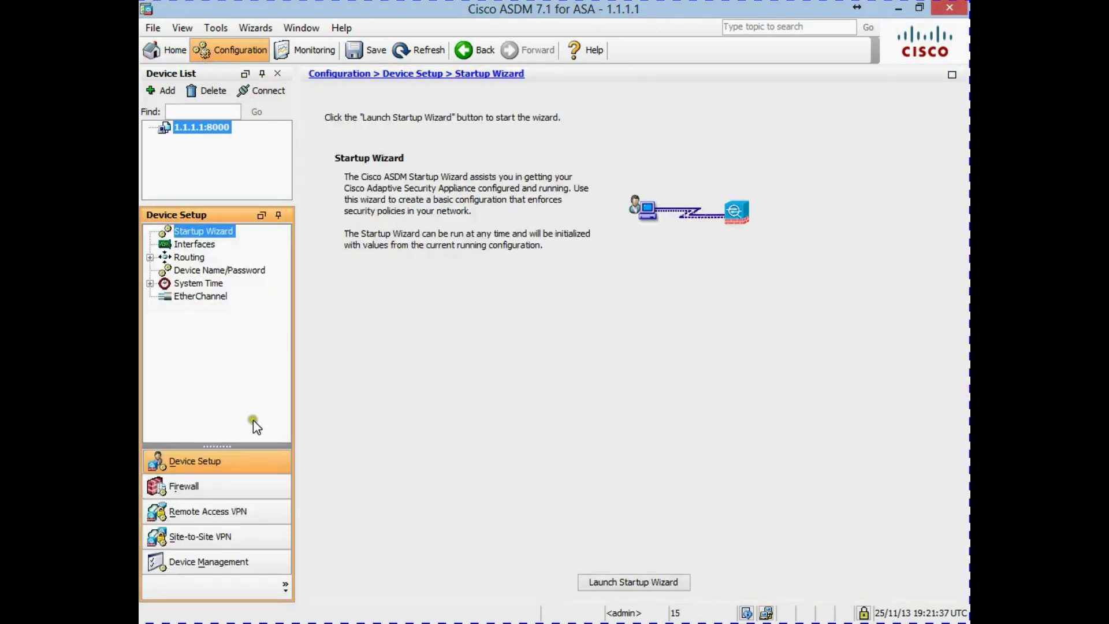
click(249, 511)
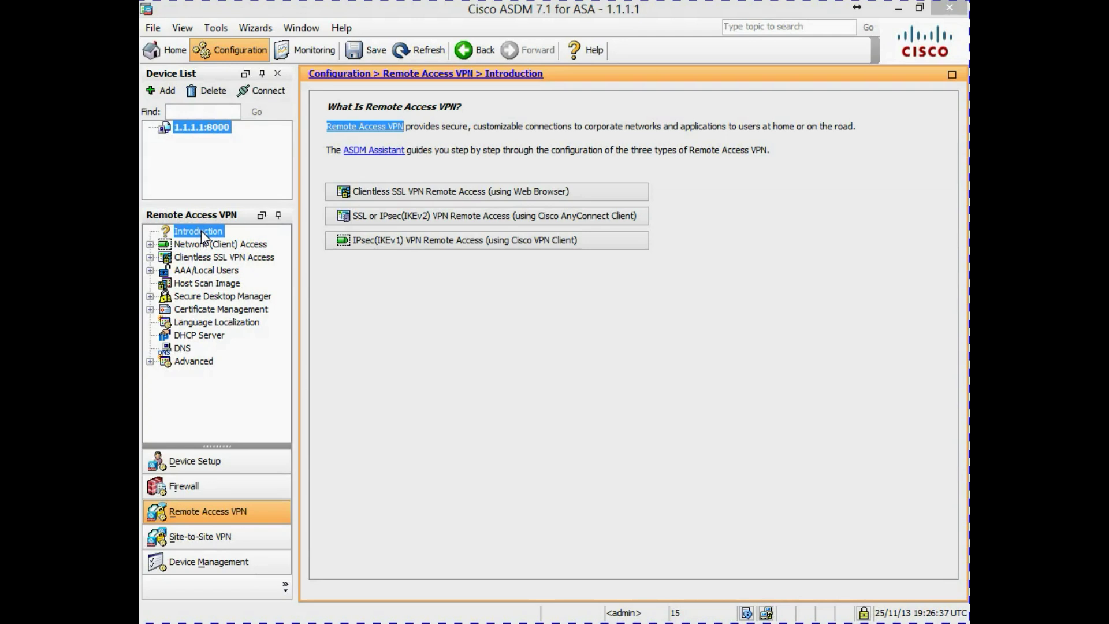
click(173, 347)
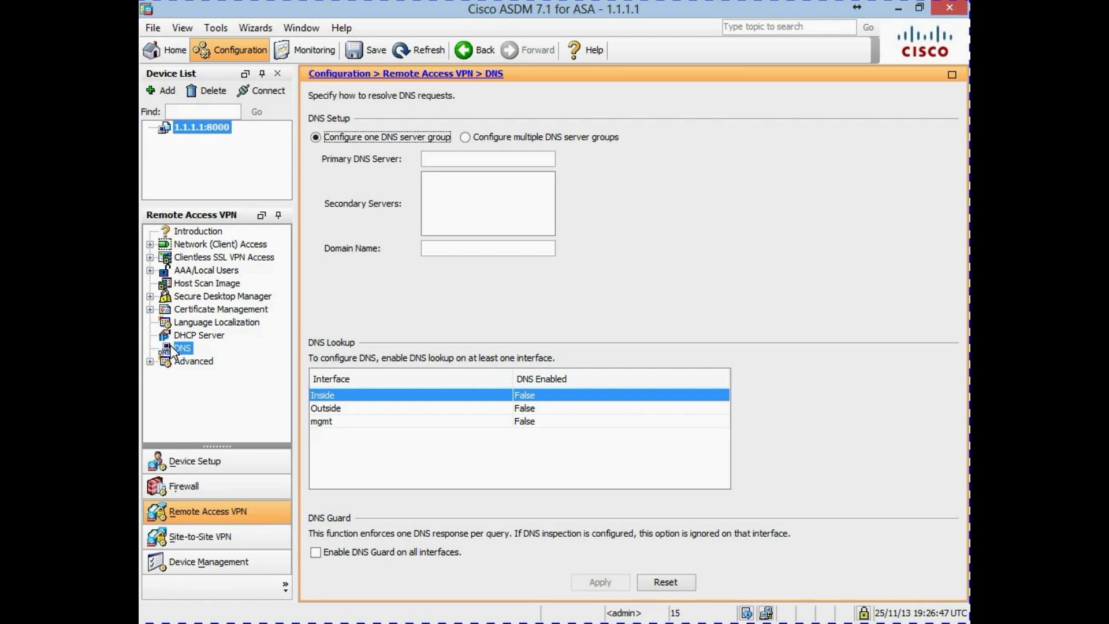
Step: Enter primary DNS server 10.10.10.200 and domain cnt.local, and set DNS Enabled to True for Inside
click(505, 157)
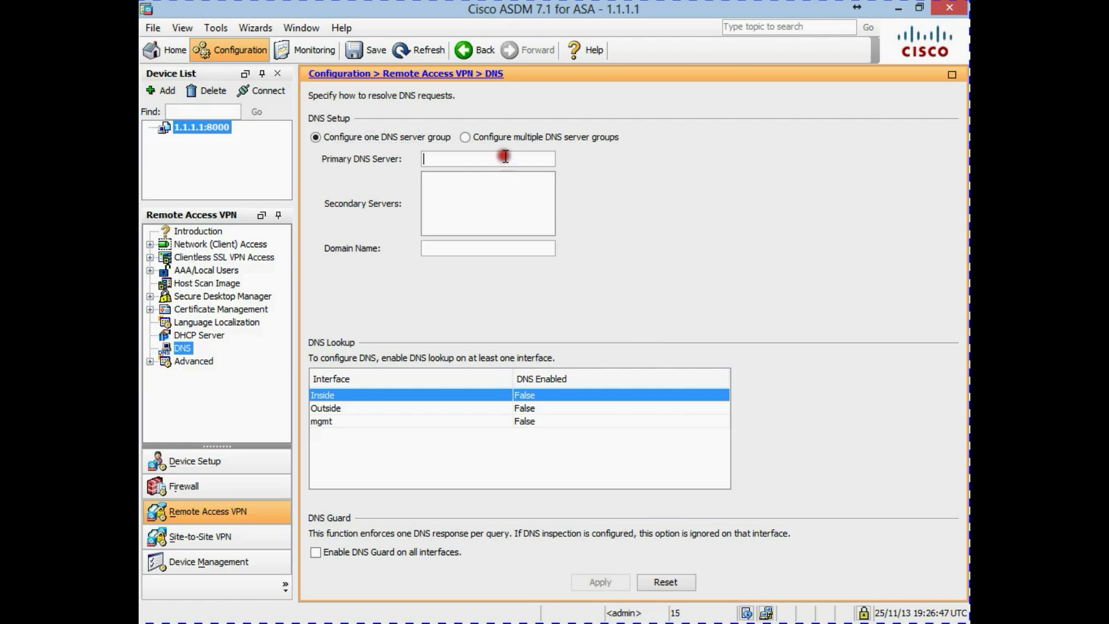
text(10.1)
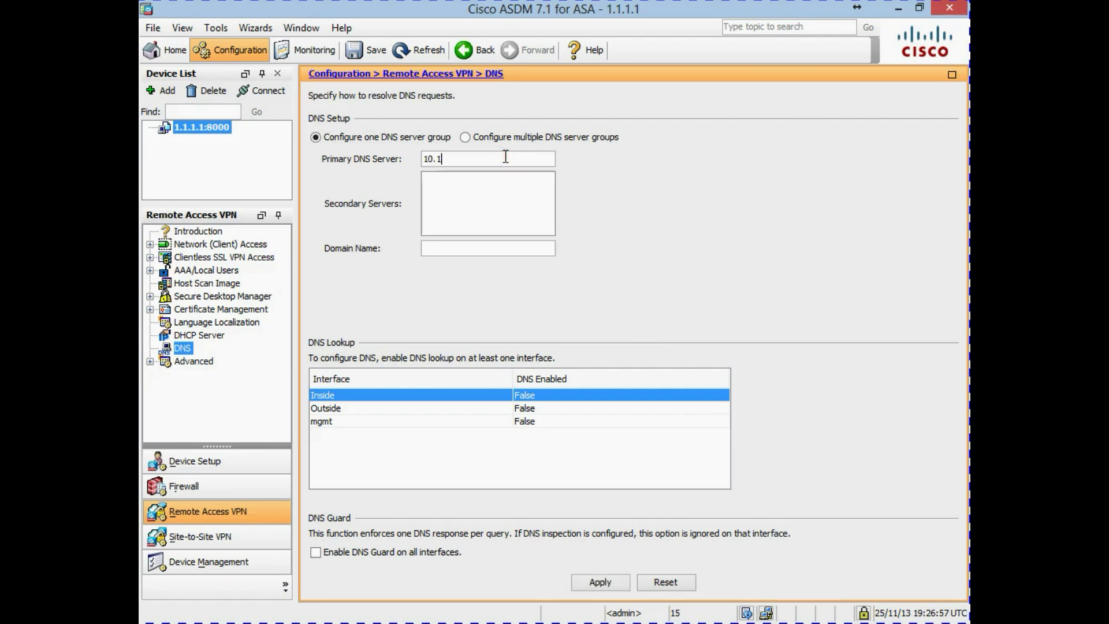
text(0.10.200)
click(459, 213)
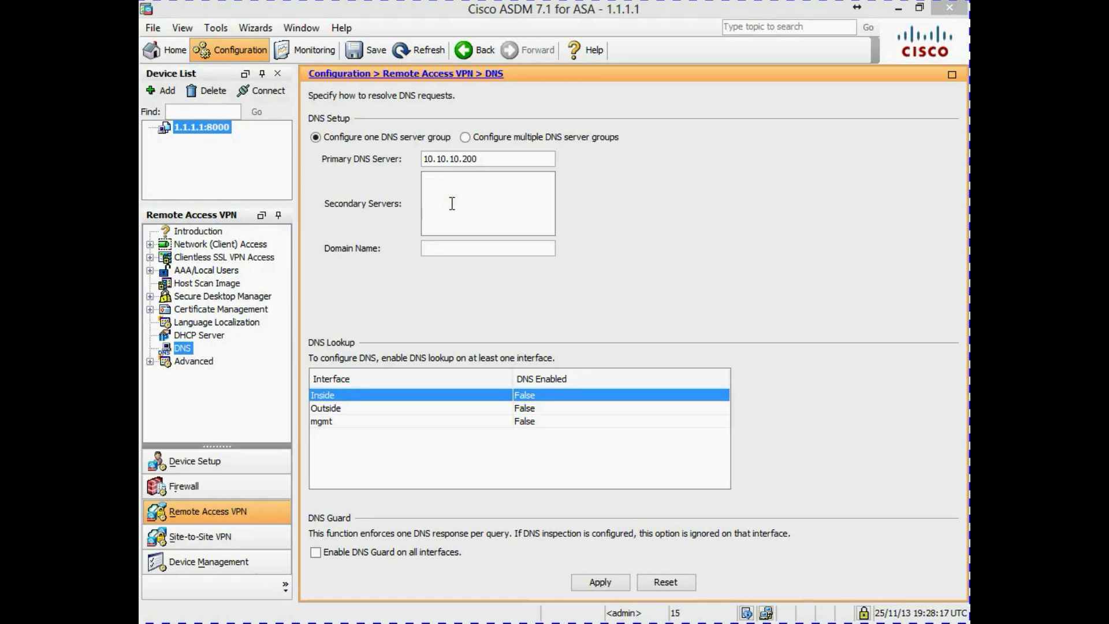
click(454, 211)
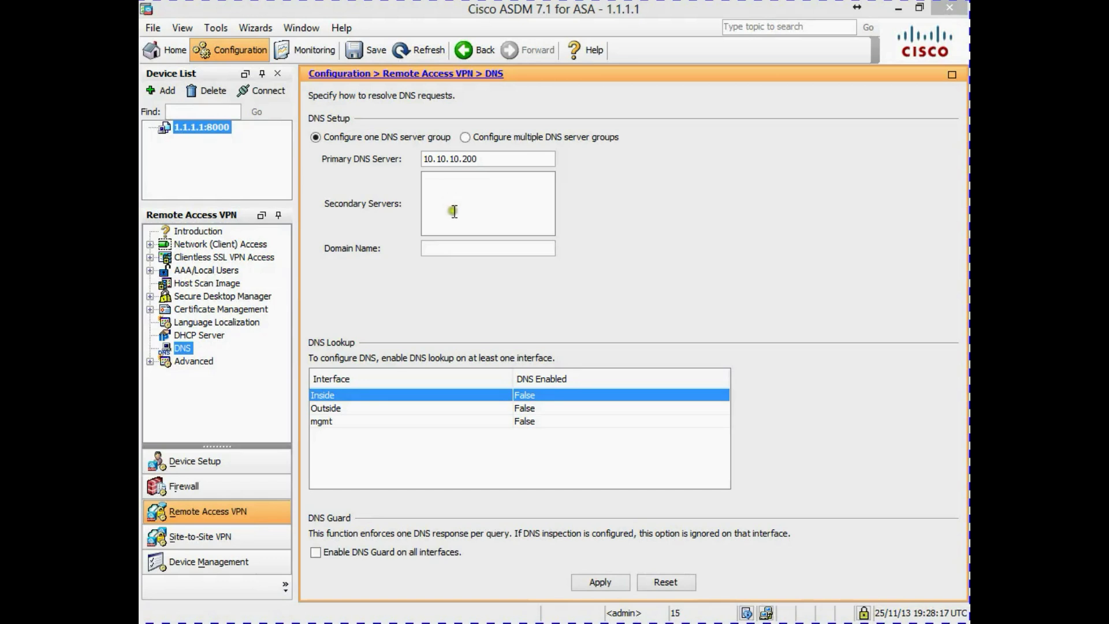
click(462, 248)
text(cnt.local)
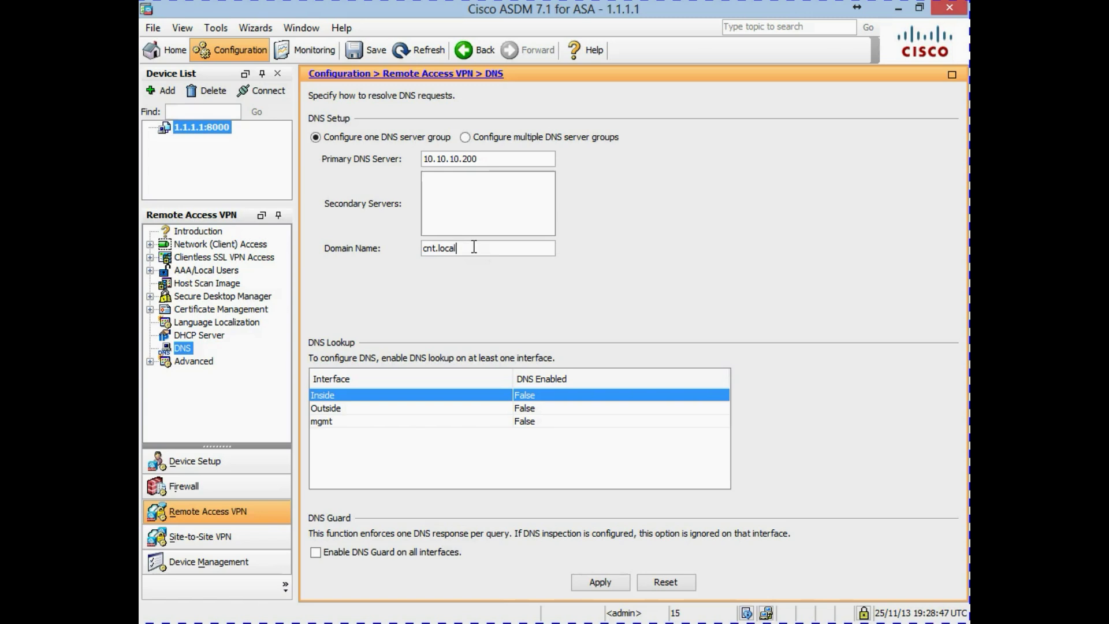
click(552, 396)
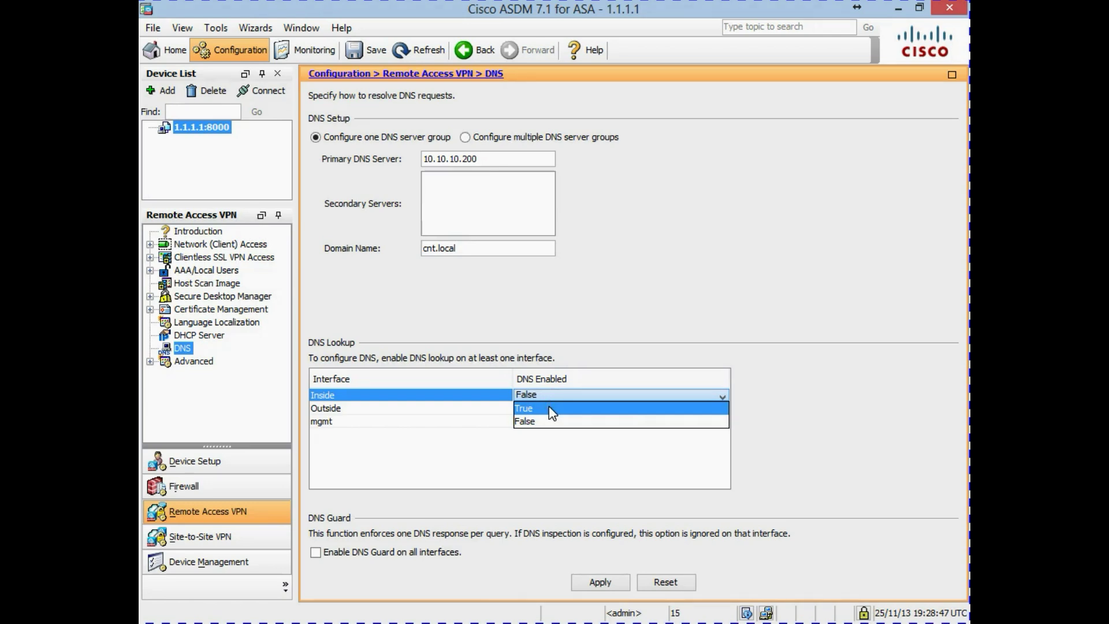
click(549, 407)
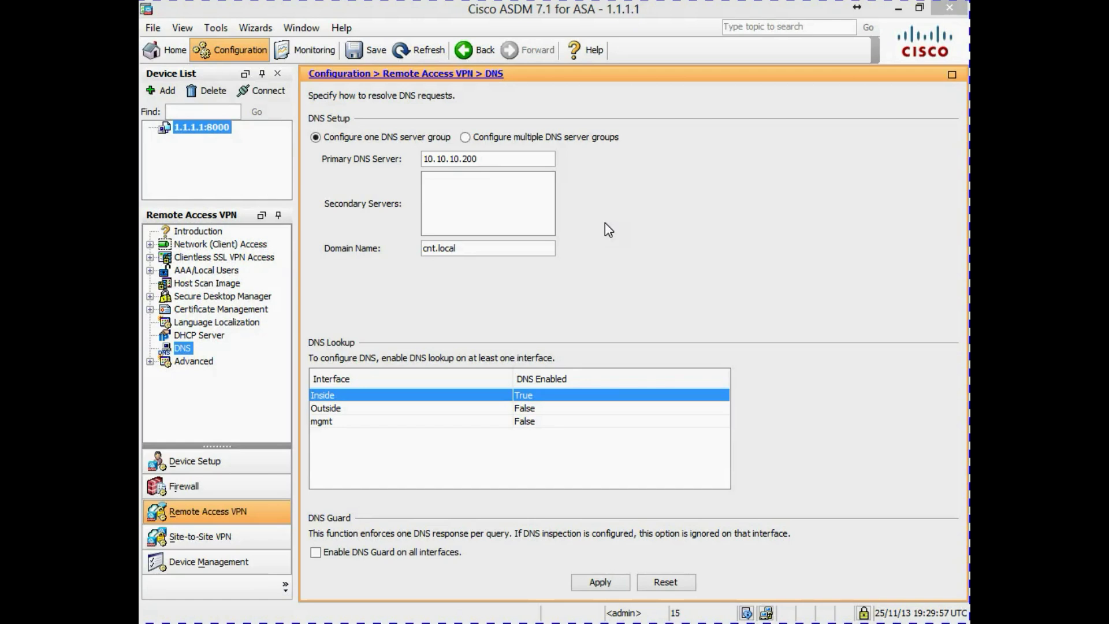
Step: Apply the DNS changes and send the previewed name-server and domain-lookup commands to the ASA
click(613, 583)
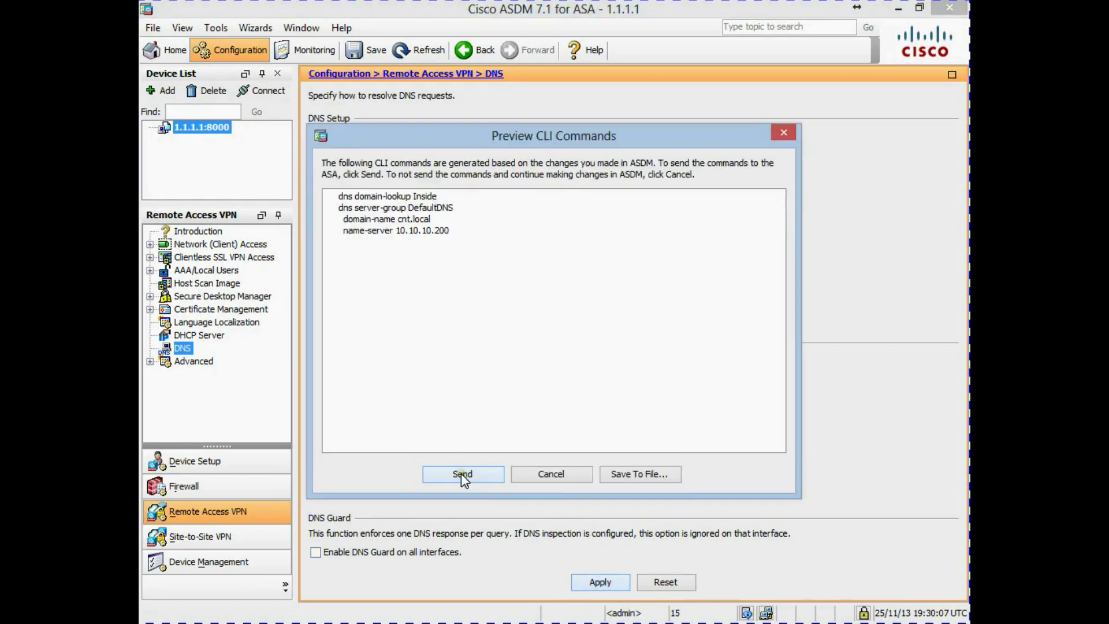
click(462, 475)
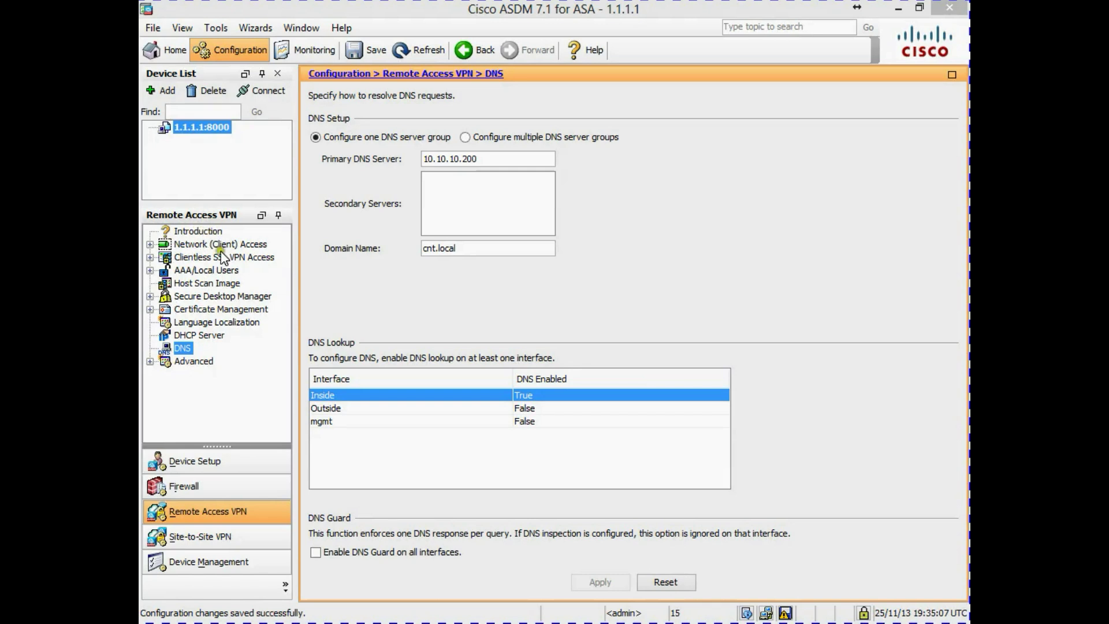
Step: Expand Clientless SSL VPN Access and select its Connection Profiles page
click(150, 257)
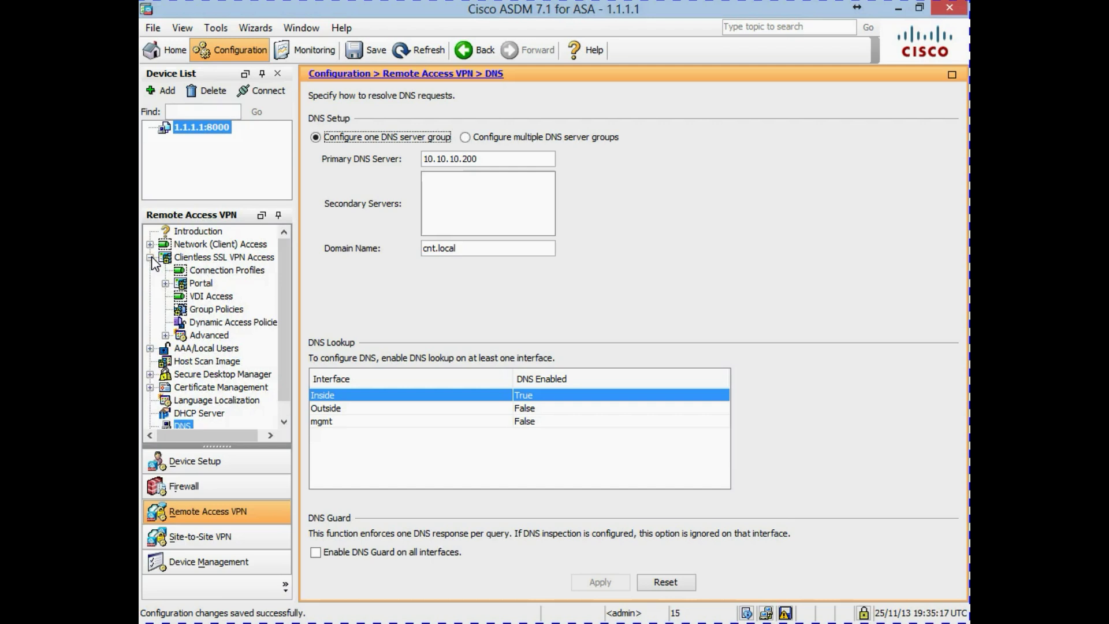
click(214, 269)
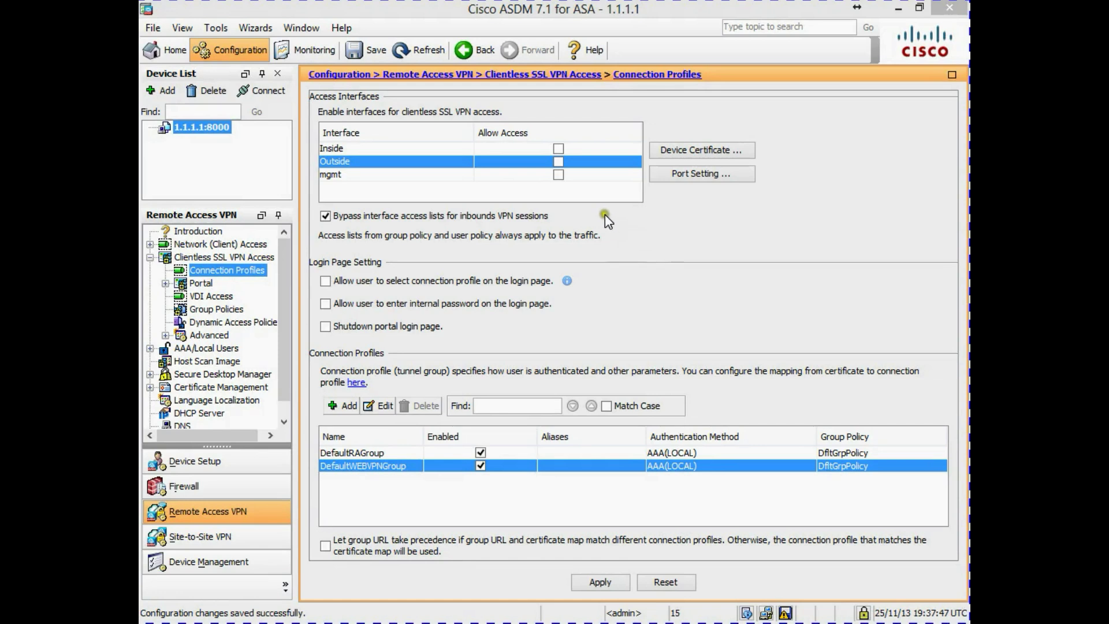
Step: Tick Allow Access for the Outside interface, then select the DefaultRAGroup and DefaultWEBVPNGroup profiles
click(558, 161)
click(395, 454)
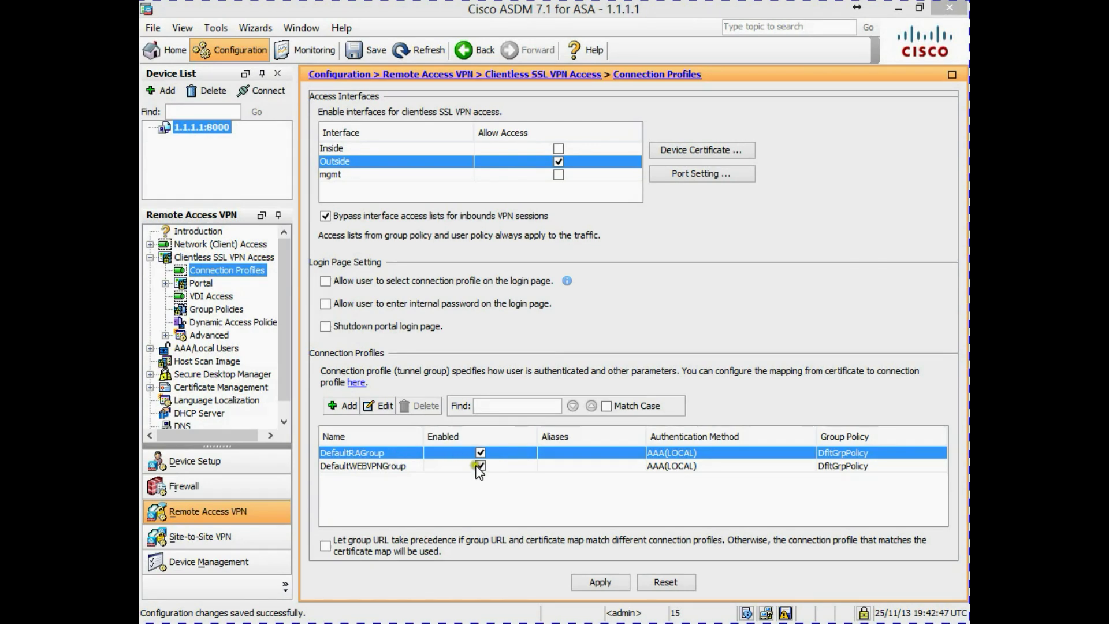
click(397, 468)
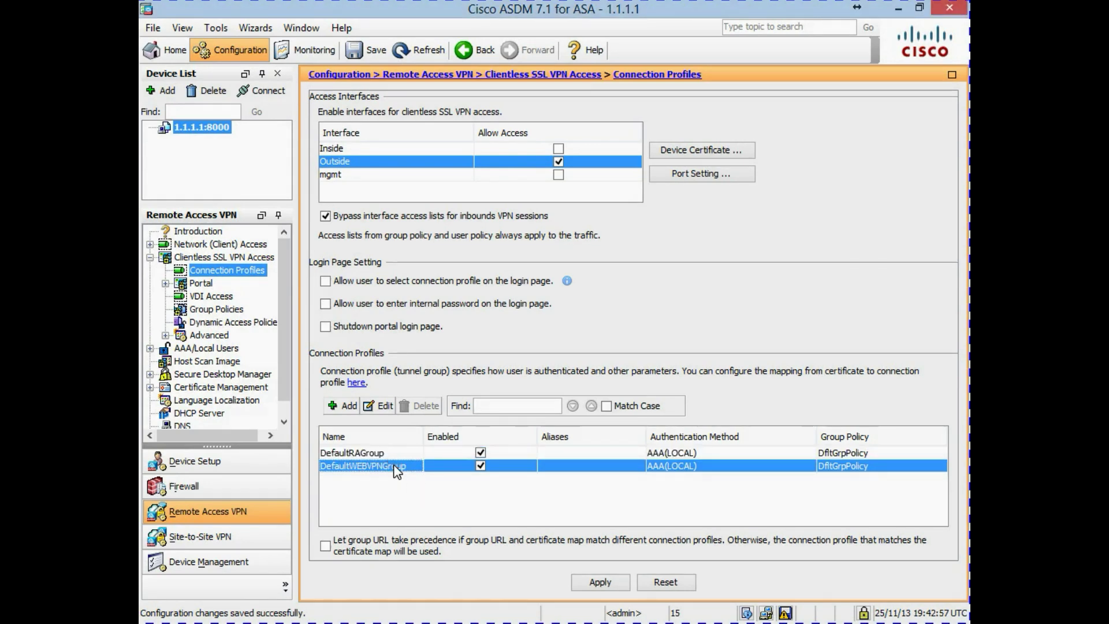
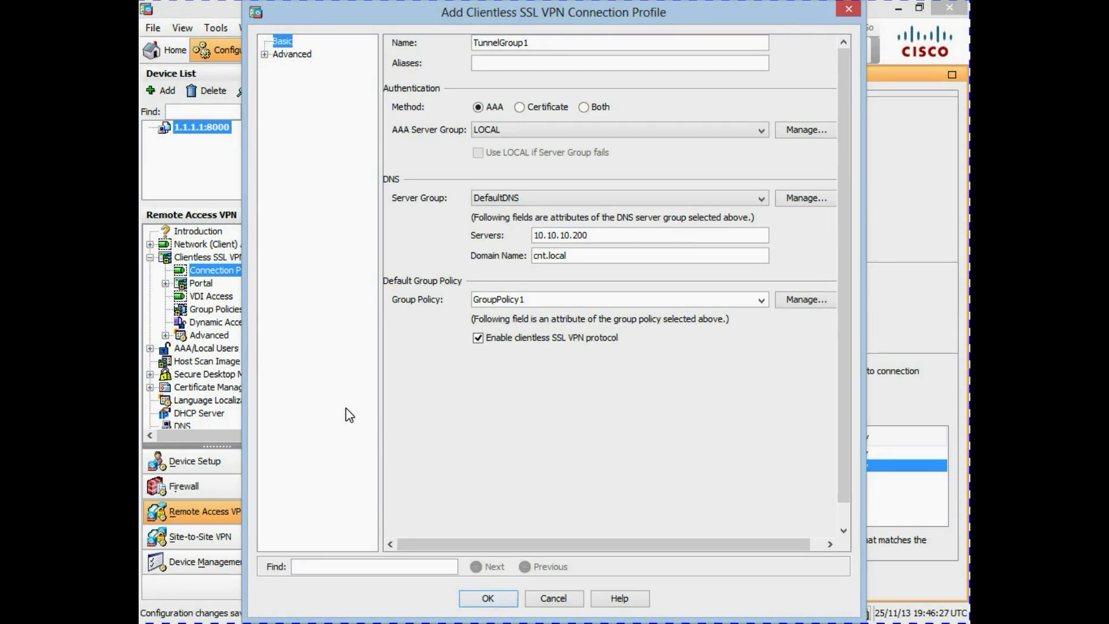
Step: Rename the new connection profile from TunnelGroup1 to CNT-ITSupport
click(552, 47)
key(BackSpace)
key(BackSpace)
key(BackSpace)
key(BackSpace)
key(BackSpace)
key(BackSpace)
key(BackSpace)
key(BackSpace)
key(BackSpace)
key(BackSpace)
key(BackSpace)
key(BackSpace)
text(CNT-ITSupport)
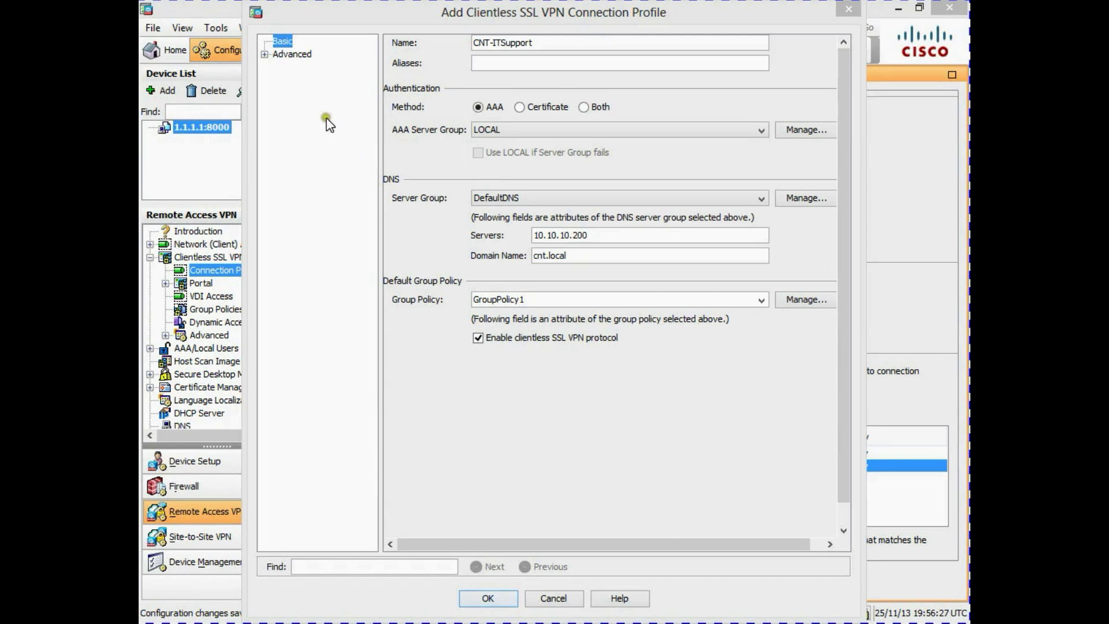
Step: Open the profile's Advanced > Clientless SSL VPN settings and begin a new connection alias
click(264, 54)
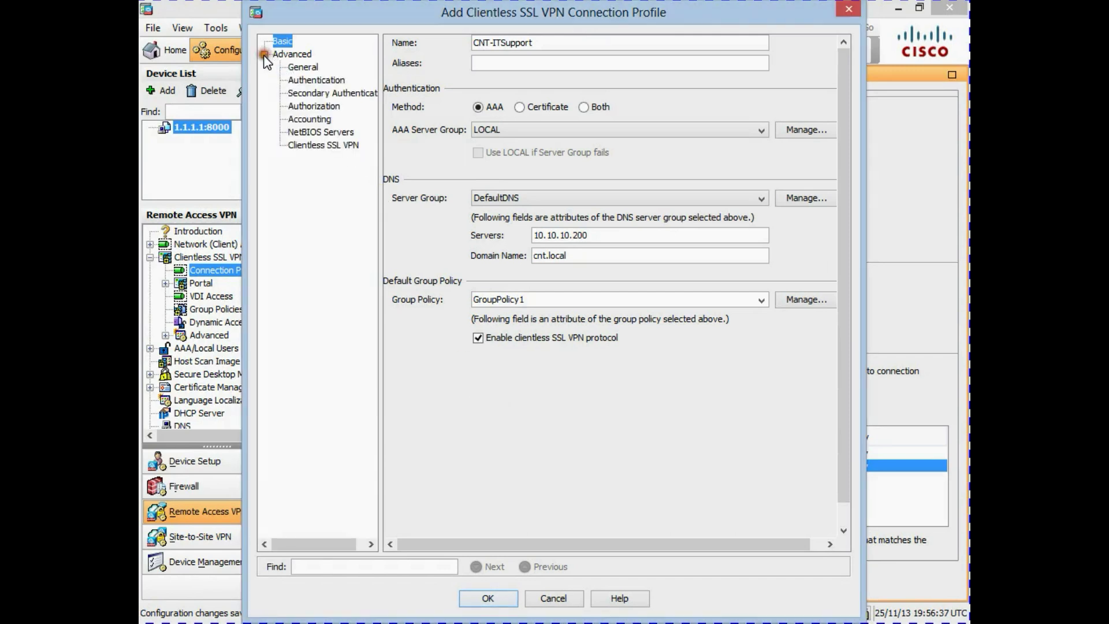
click(343, 145)
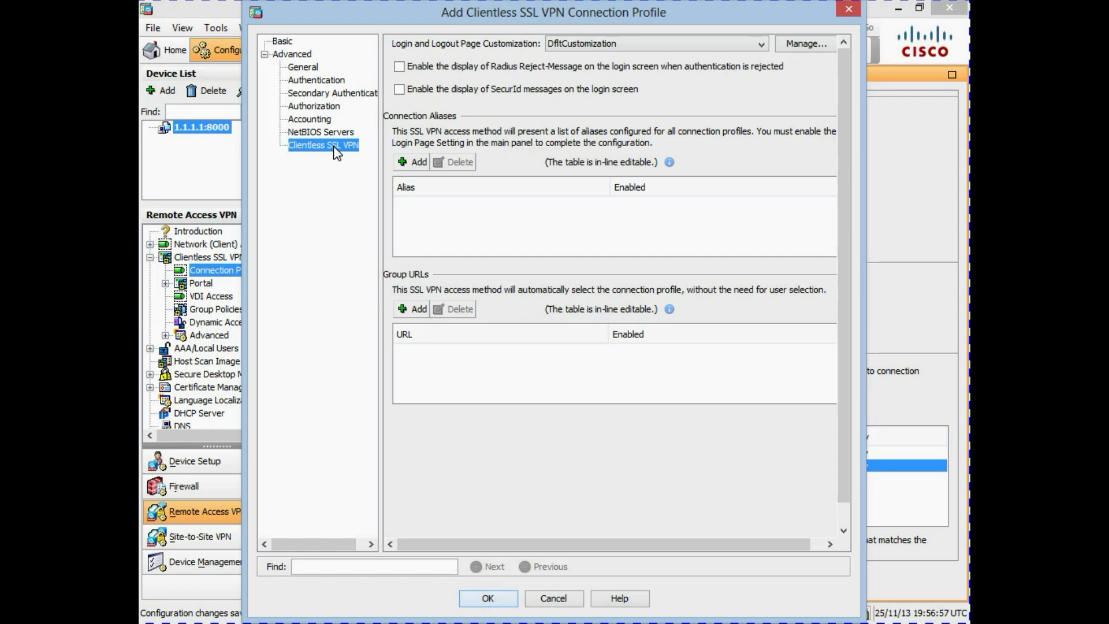
click(414, 162)
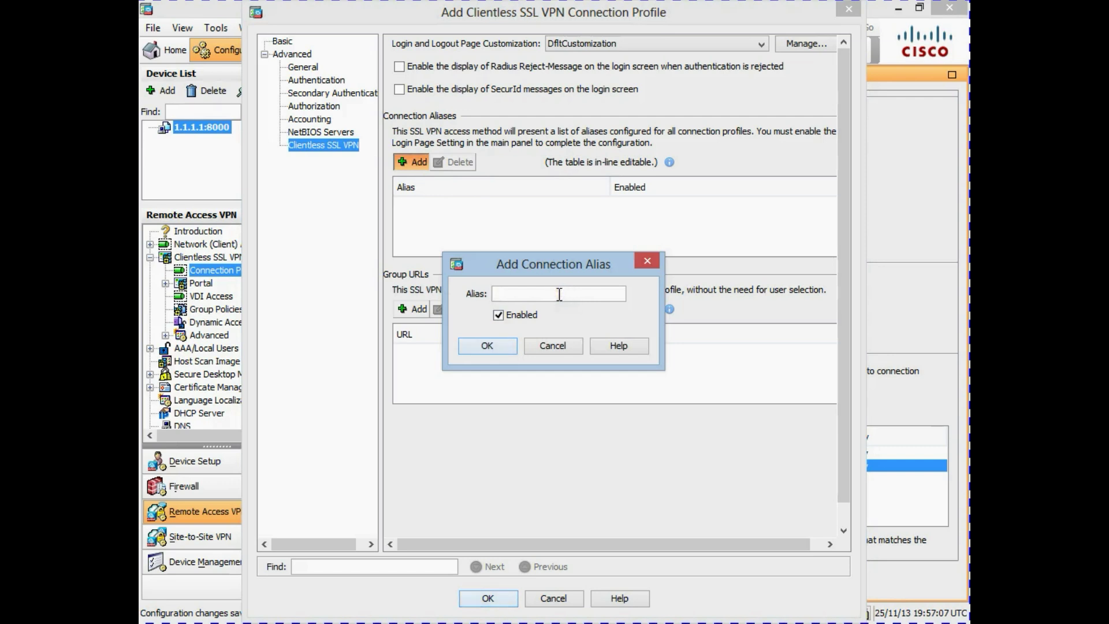
Step: Add the enabled connection alias ITSupport
text(ITSupport)
click(487, 345)
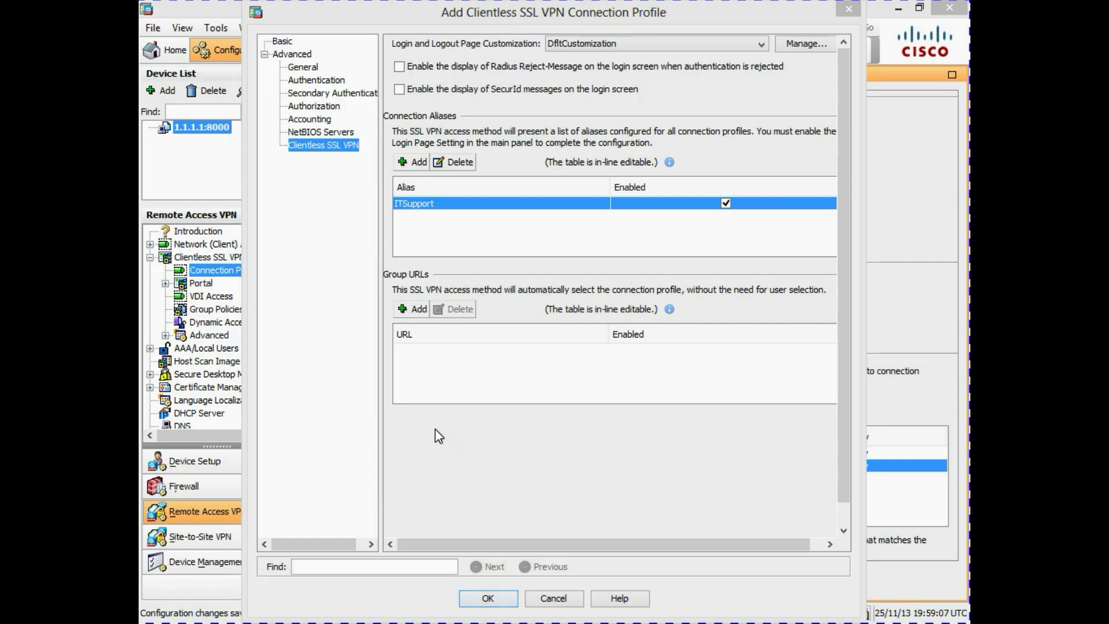
click(412, 315)
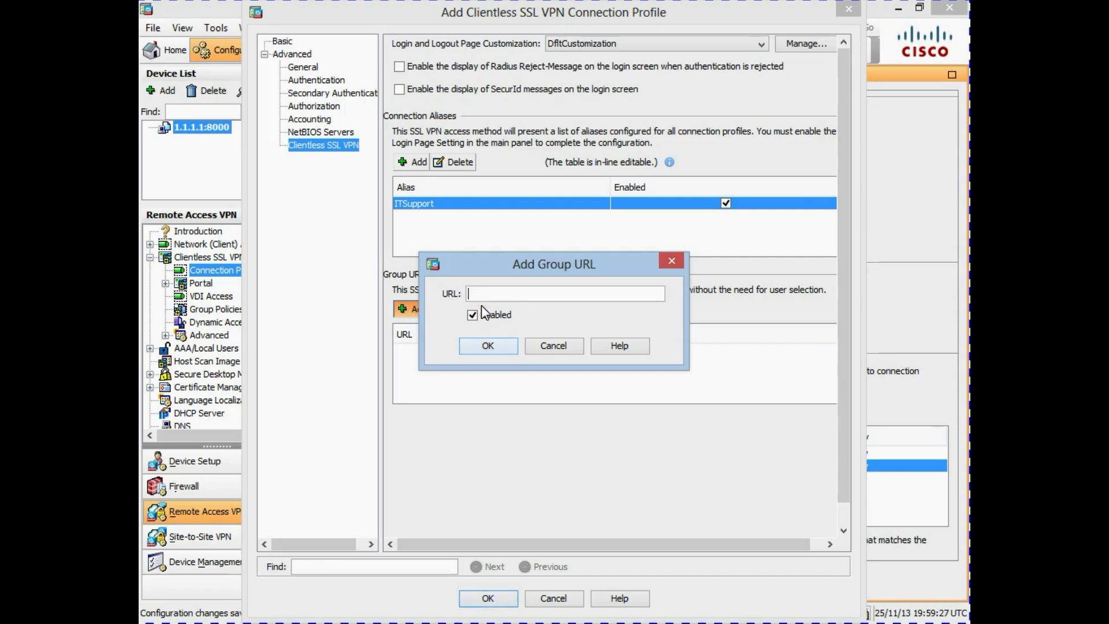
text(http)
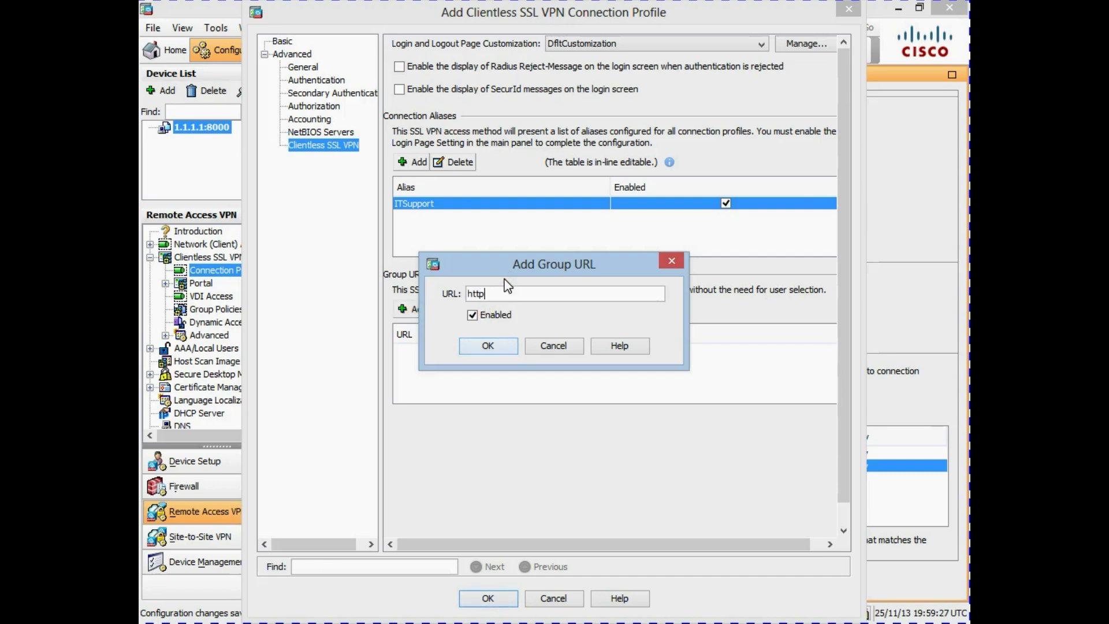
text(s://152.65.2.1/ITSupport)
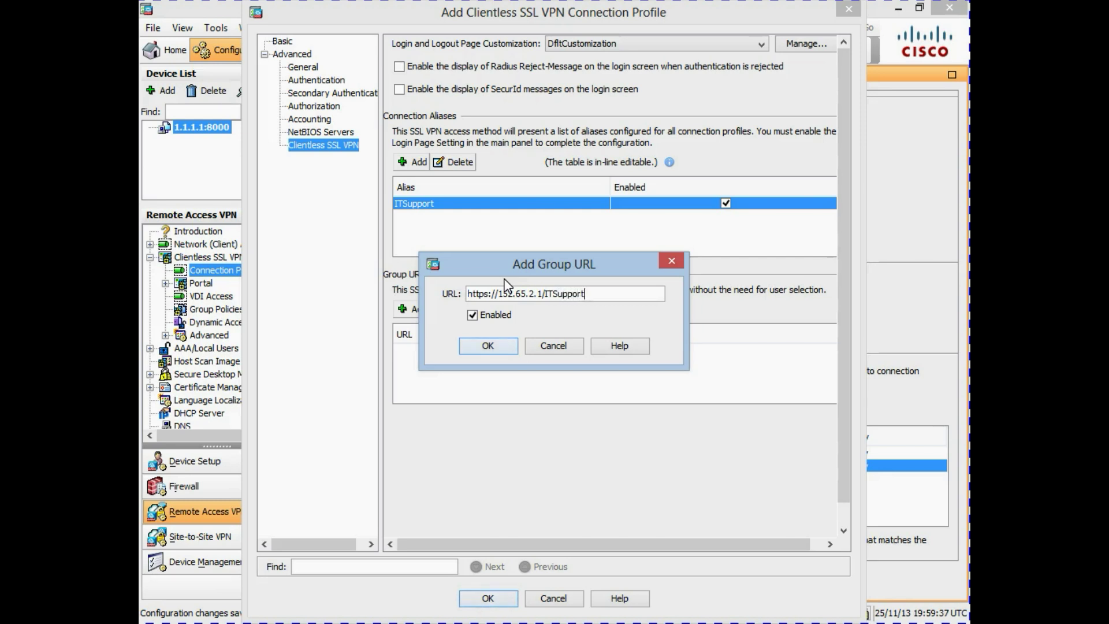
click(491, 276)
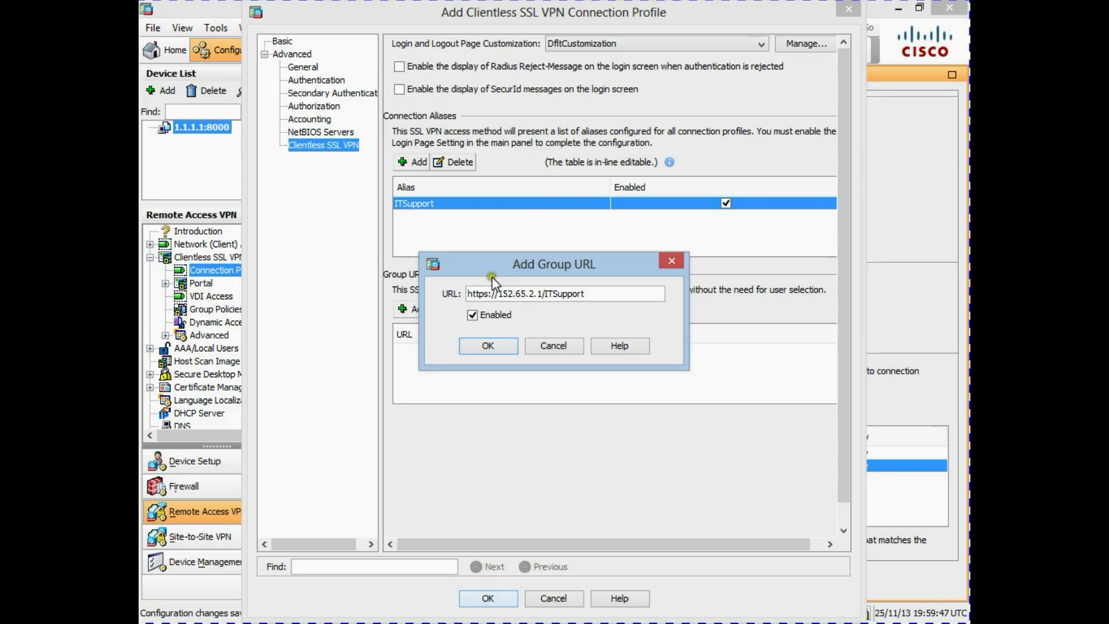
click(491, 345)
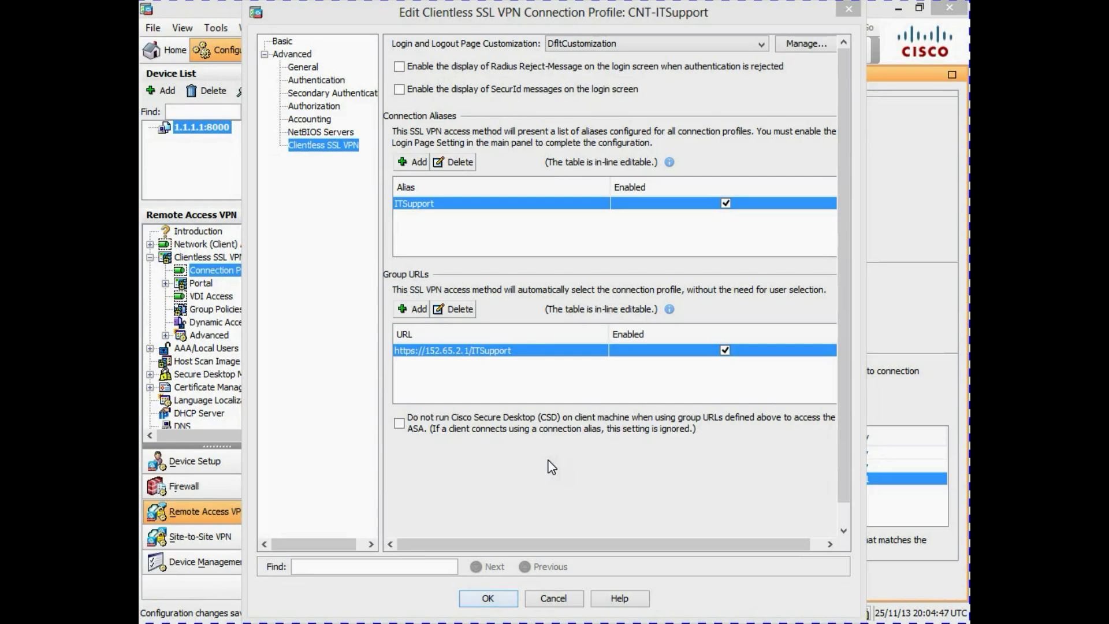
Step: Save CNT-ITSupport and allow users to select a connection profile on the login page
click(488, 599)
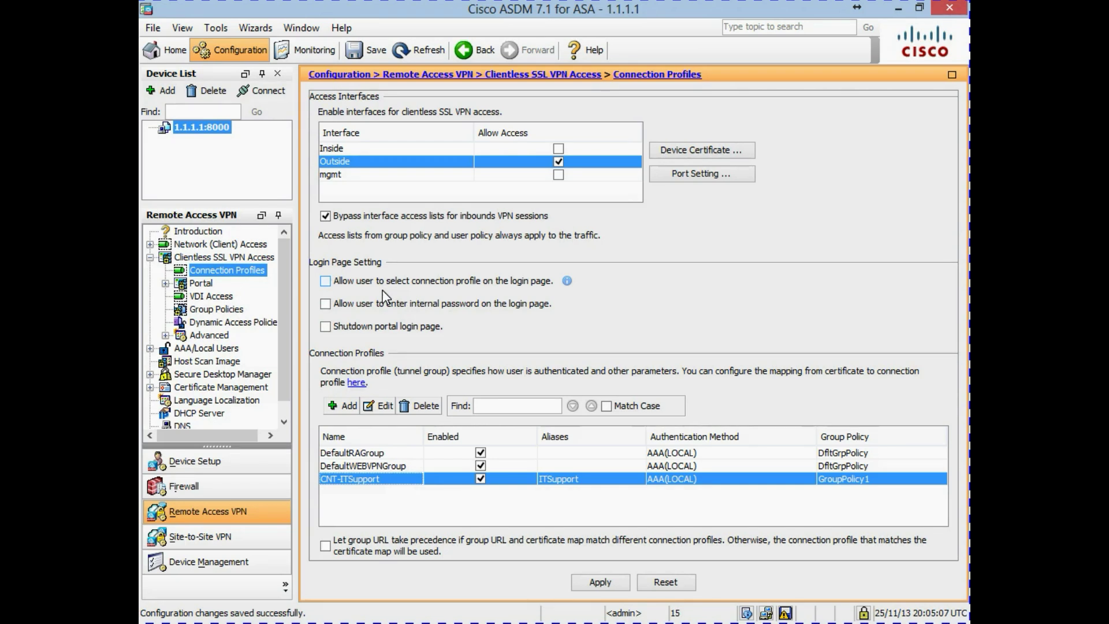
click(439, 281)
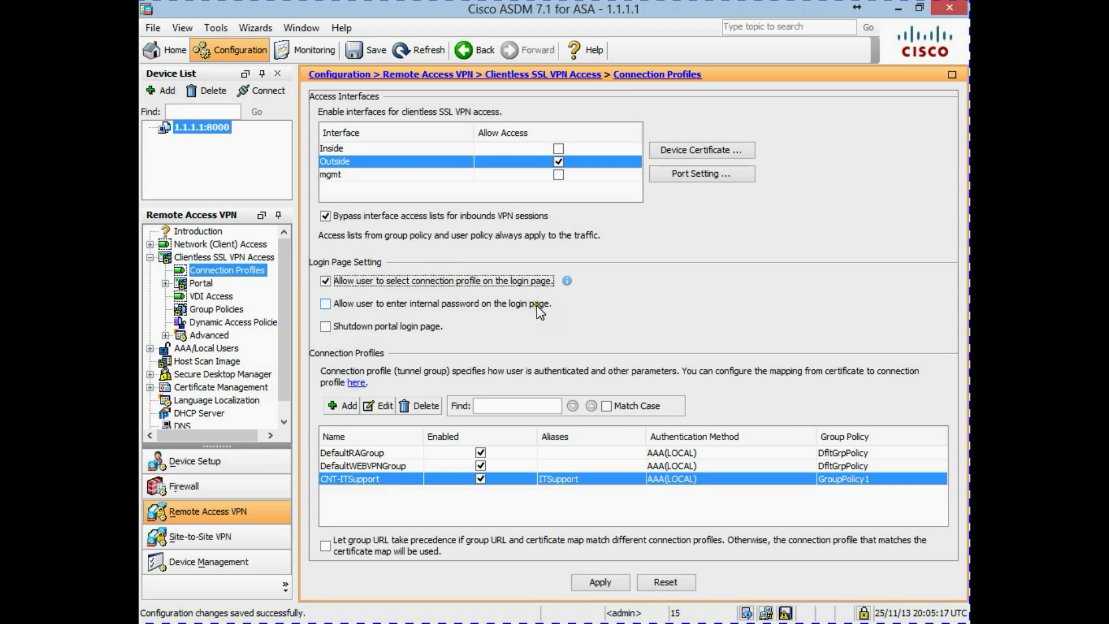
Step: Apply the profile changes and send the previewed CLI commands to the ASA
click(598, 582)
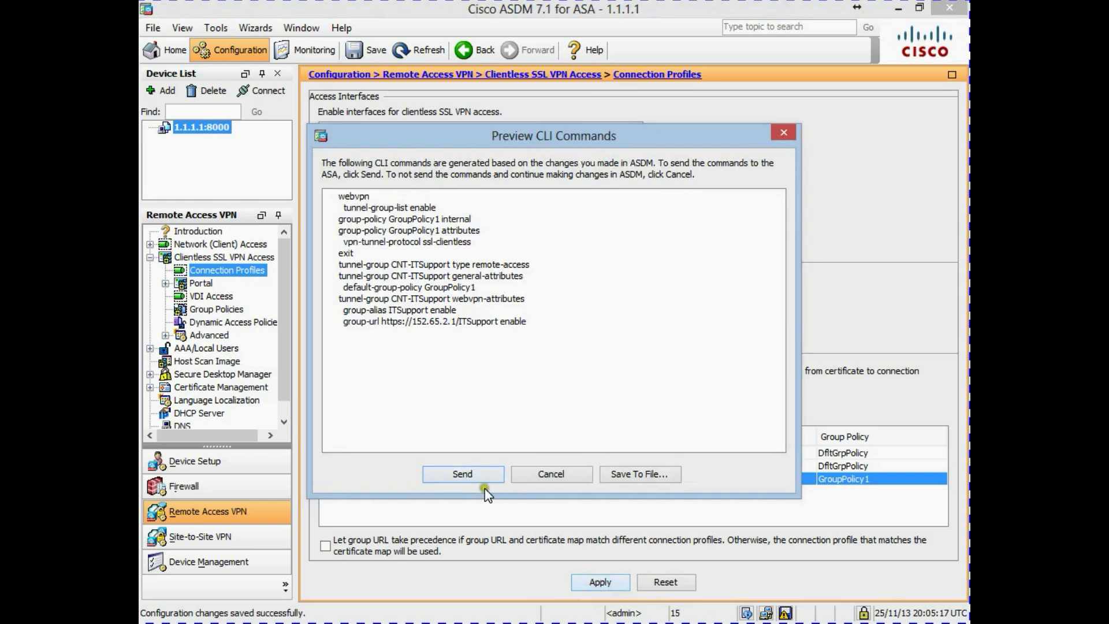
click(462, 475)
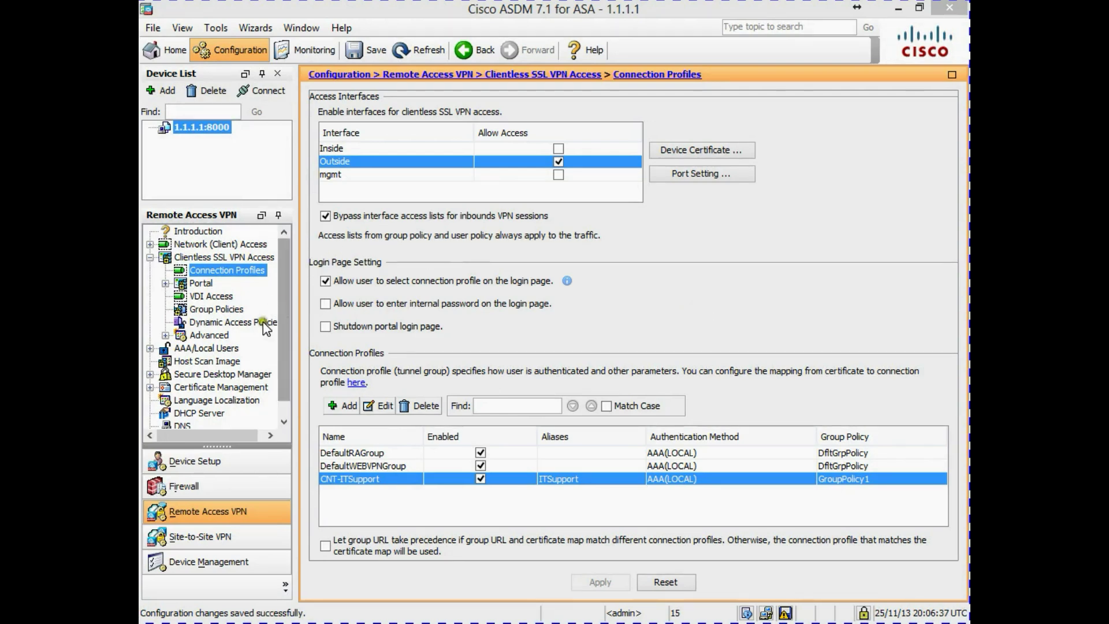
Step: Go to the AAA local users list and start a new user account
click(150, 348)
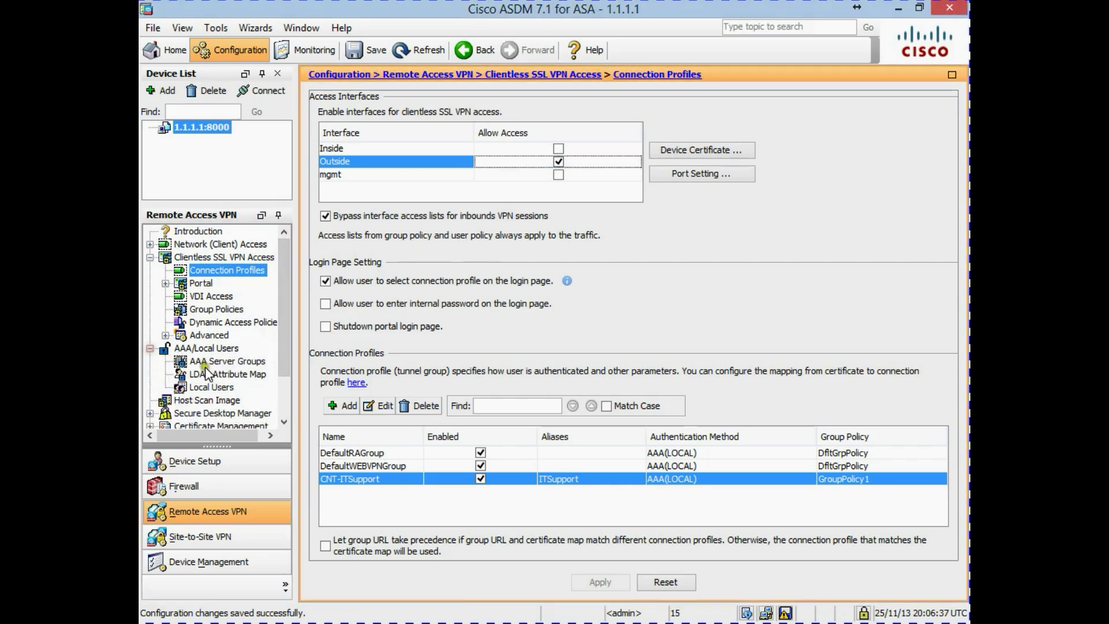
click(210, 387)
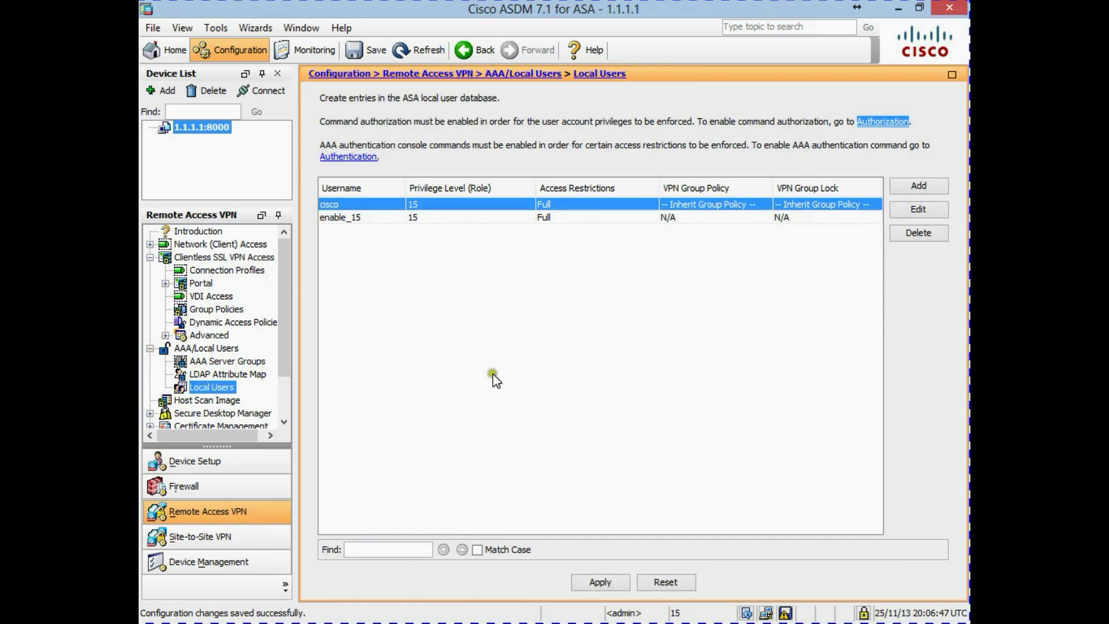
click(918, 196)
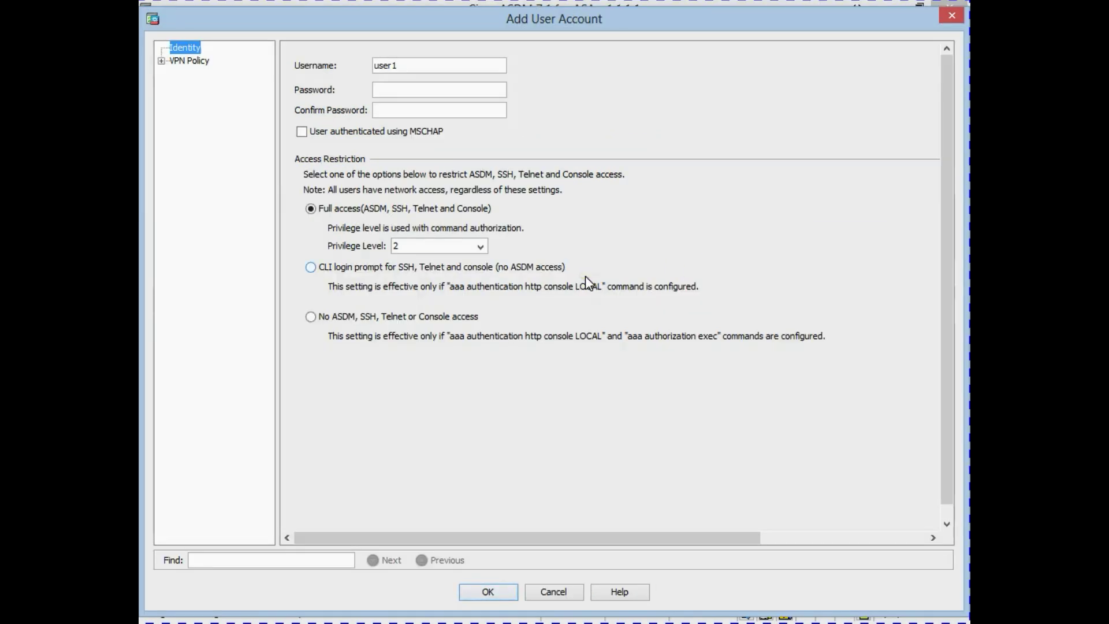
Step: Enter username support1 with a confirmed password and deny ASDM, SSH, Telnet and console access
click(477, 63)
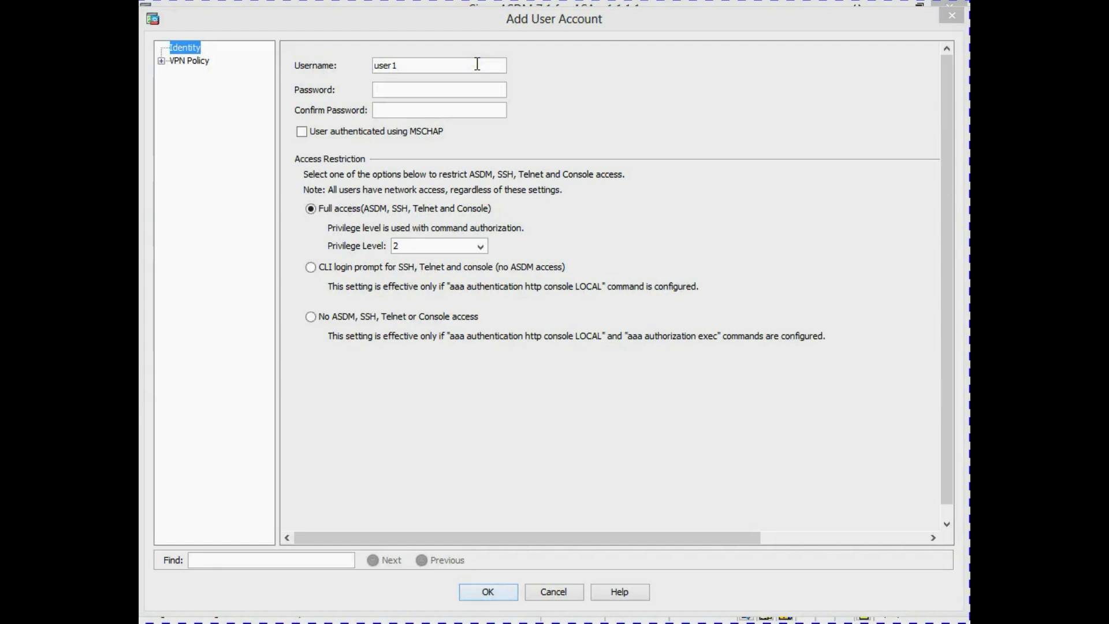
click(477, 64)
key(BackSpace)
key(BackSpace)
key(BackSpace)
key(BackSpace)
key(BackSpace)
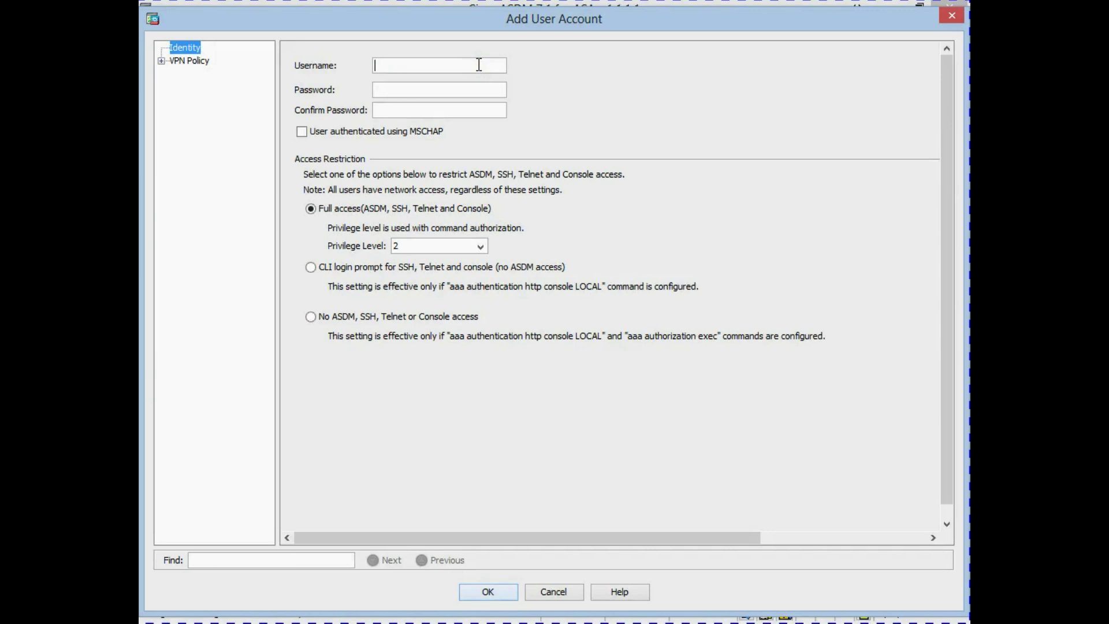
text(support1)
click(428, 89)
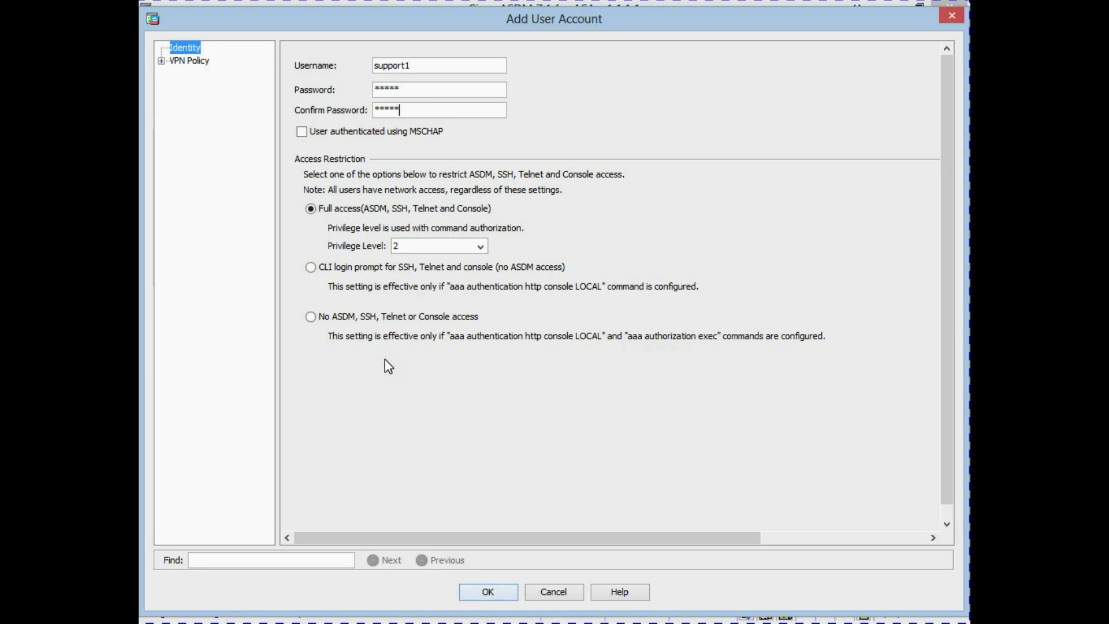
click(349, 315)
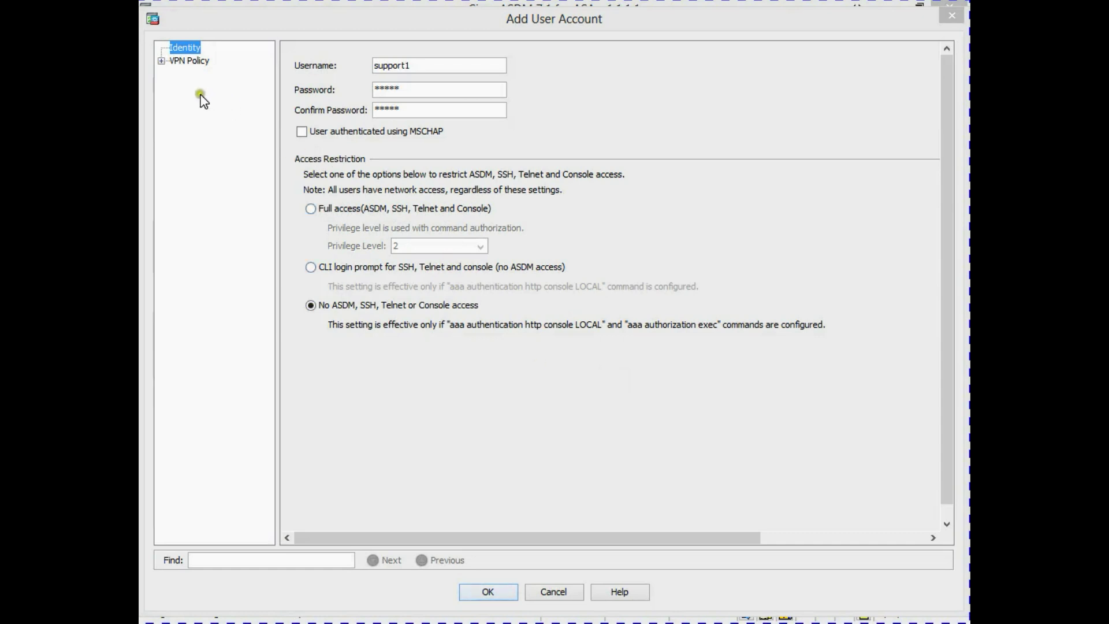
Step: Lock support1's VPN policy to the CNT-ITSupport connection profile and save the account
click(206, 60)
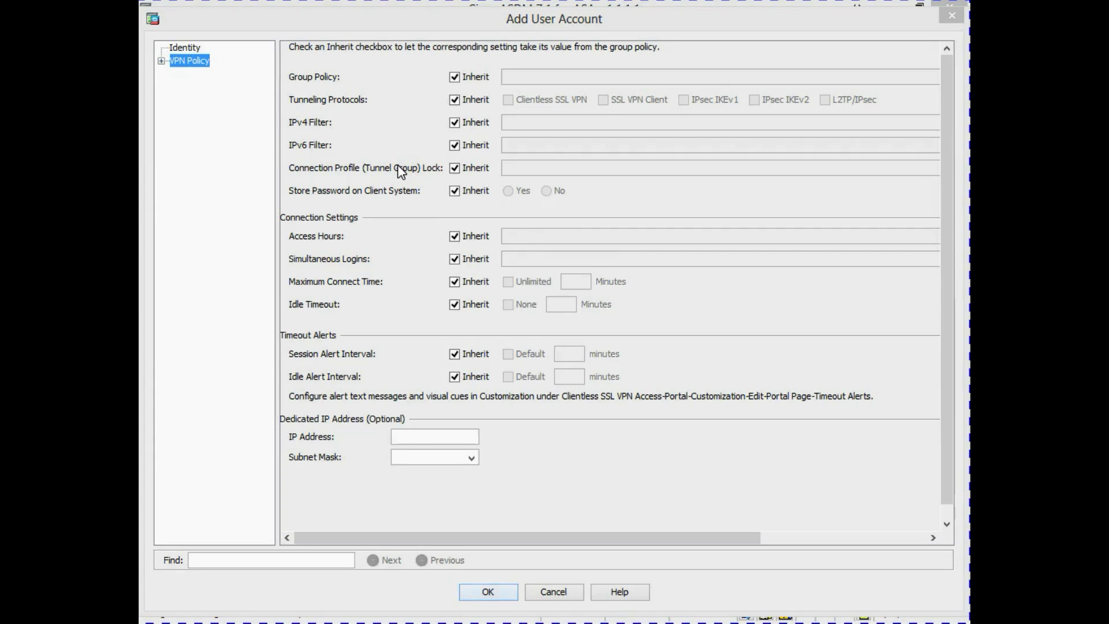
click(426, 164)
click(454, 168)
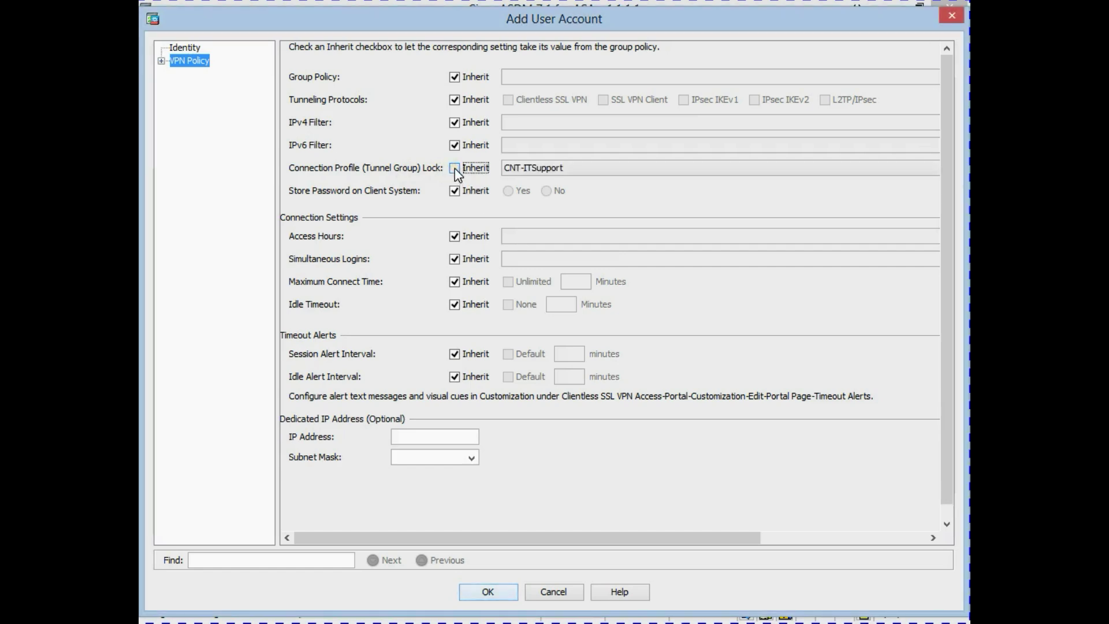
click(522, 167)
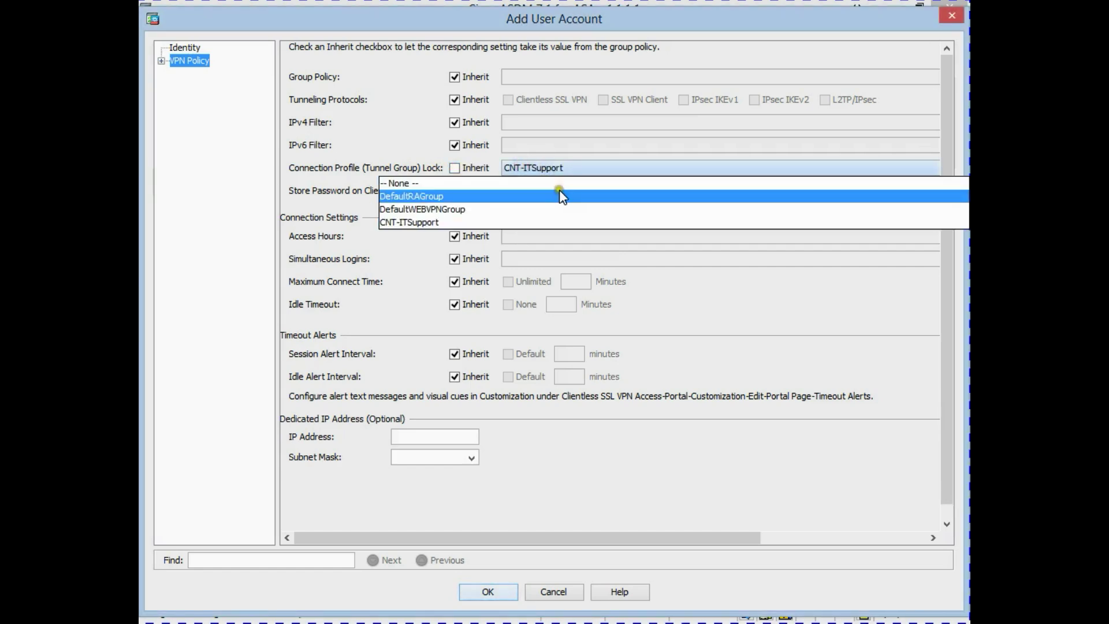
click(540, 223)
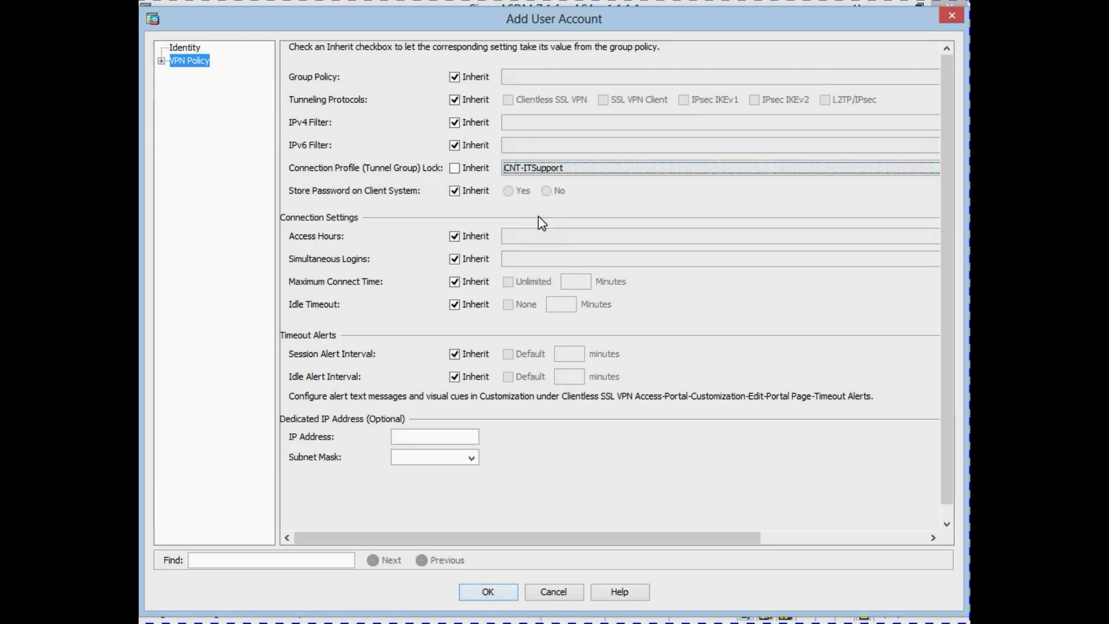
click(509, 592)
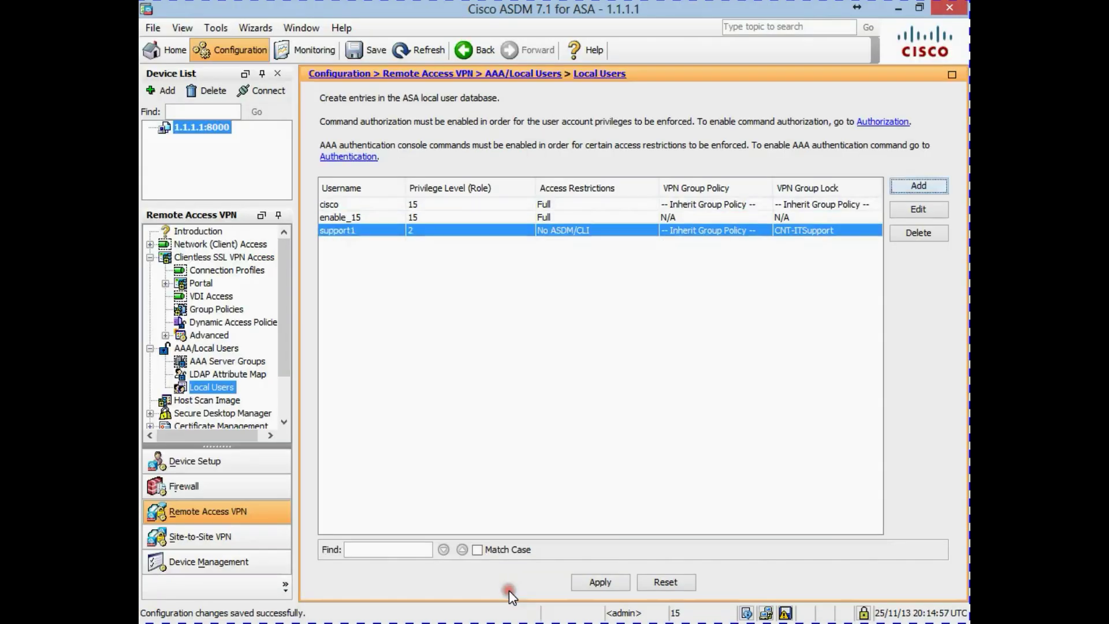
Step: Apply the new support1 account and send the previewed CLI commands to the ASA
click(536, 421)
click(533, 428)
click(580, 585)
click(478, 474)
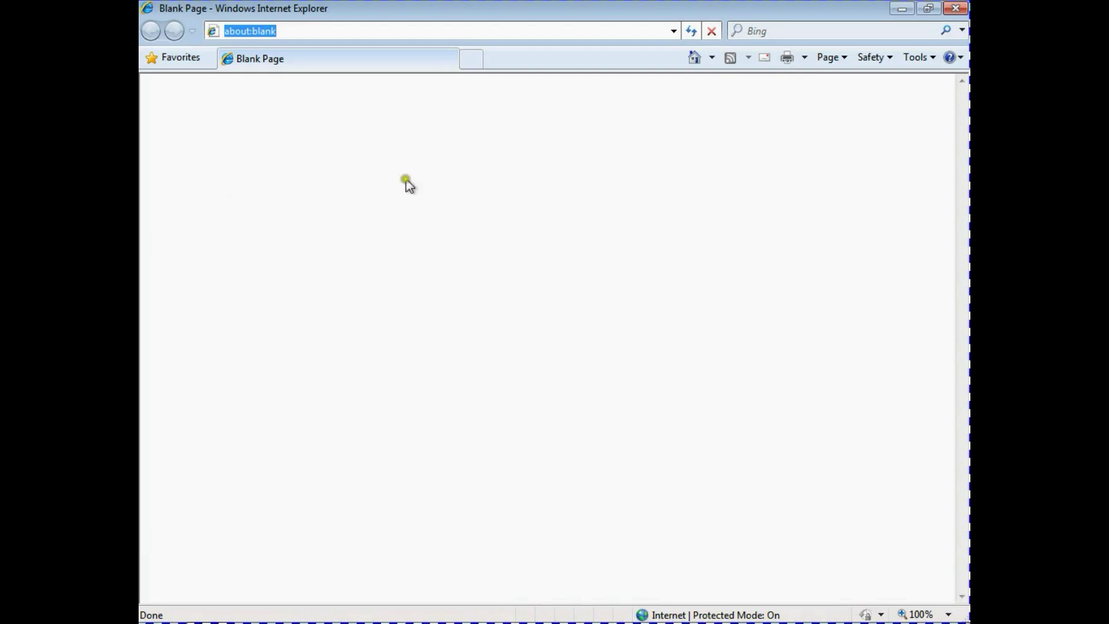
click(469, 36)
key(BackSpace)
key(BackSpace)
key(BackSpace)
key(BackSpace)
key(BackSpace)
key(BackSpace)
key(BackSpace)
key(BackSpace)
key(BackSpace)
key(BackSpace)
key(BackSpace)
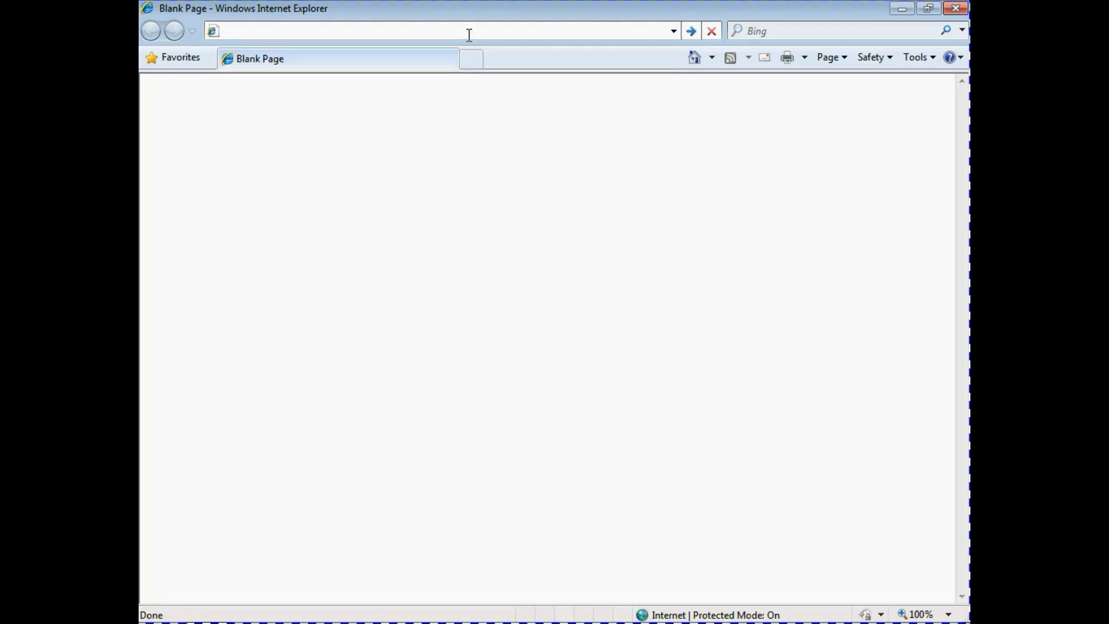
text(https)
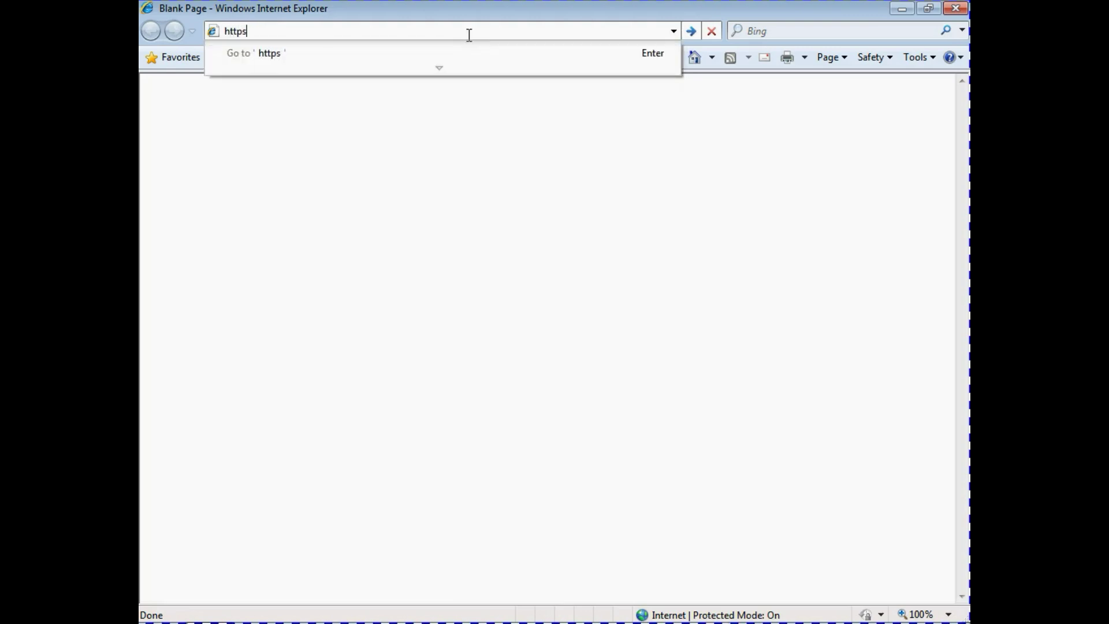
text(://152.)
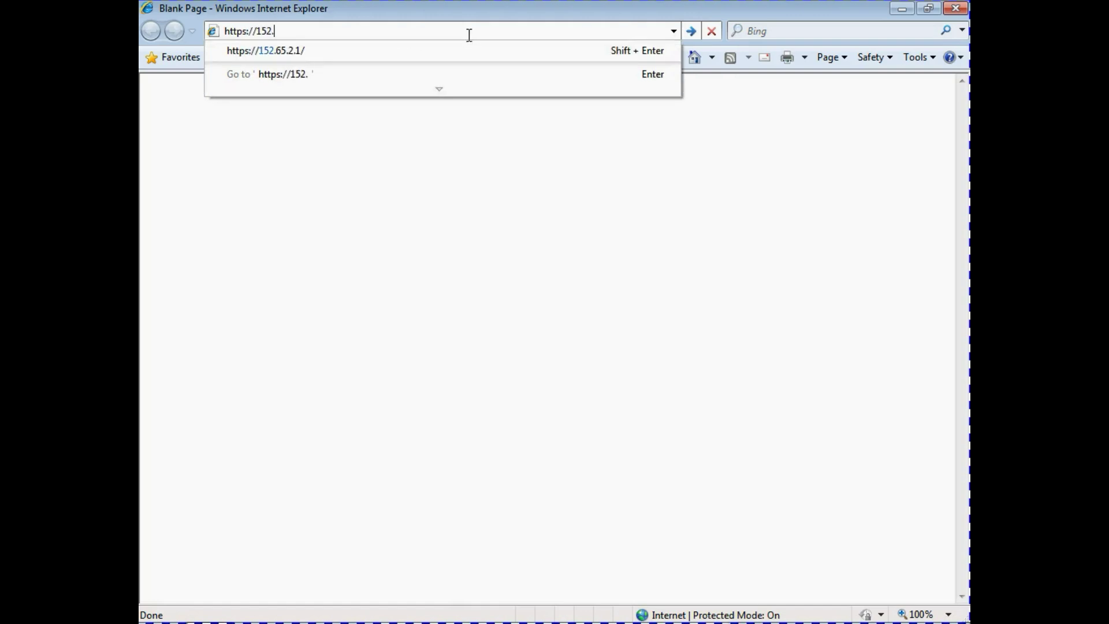
text(65.2.1)
key(Return)
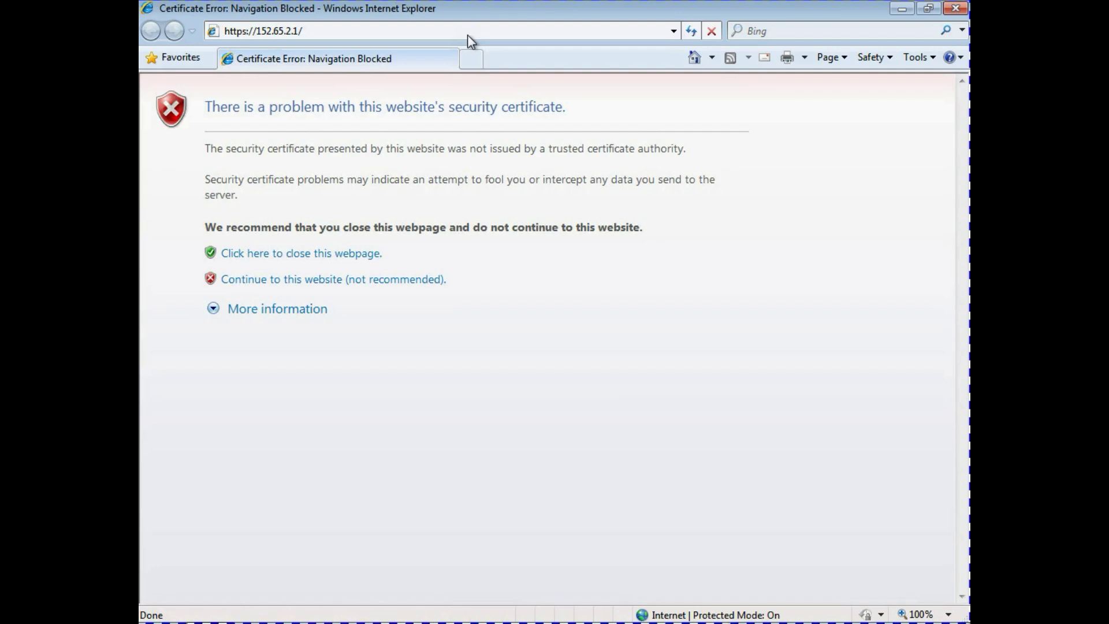
click(388, 279)
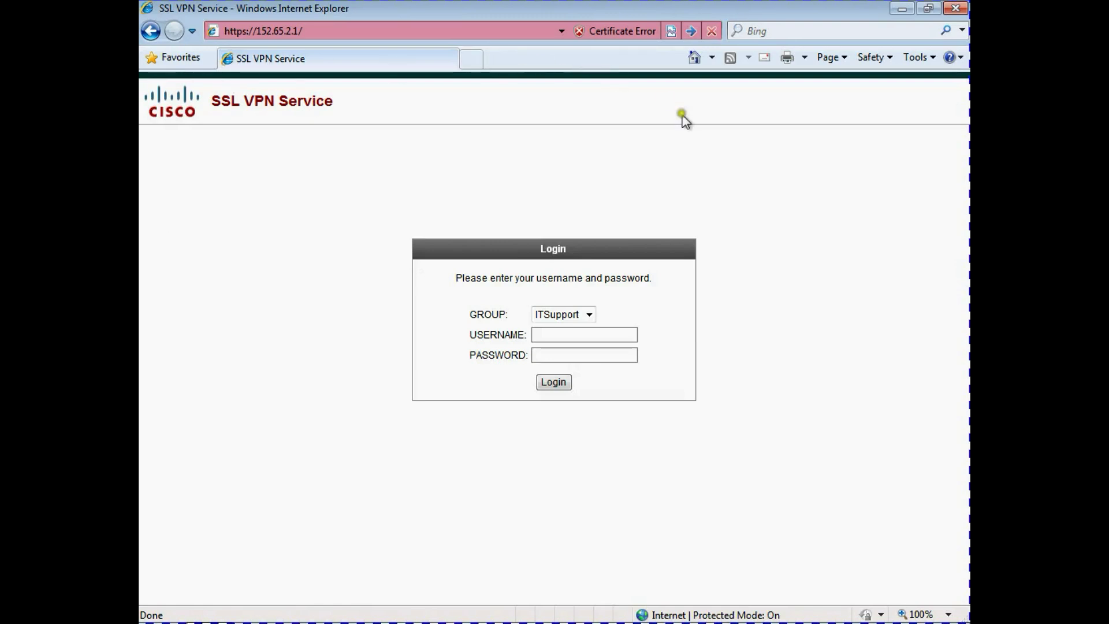
click(589, 315)
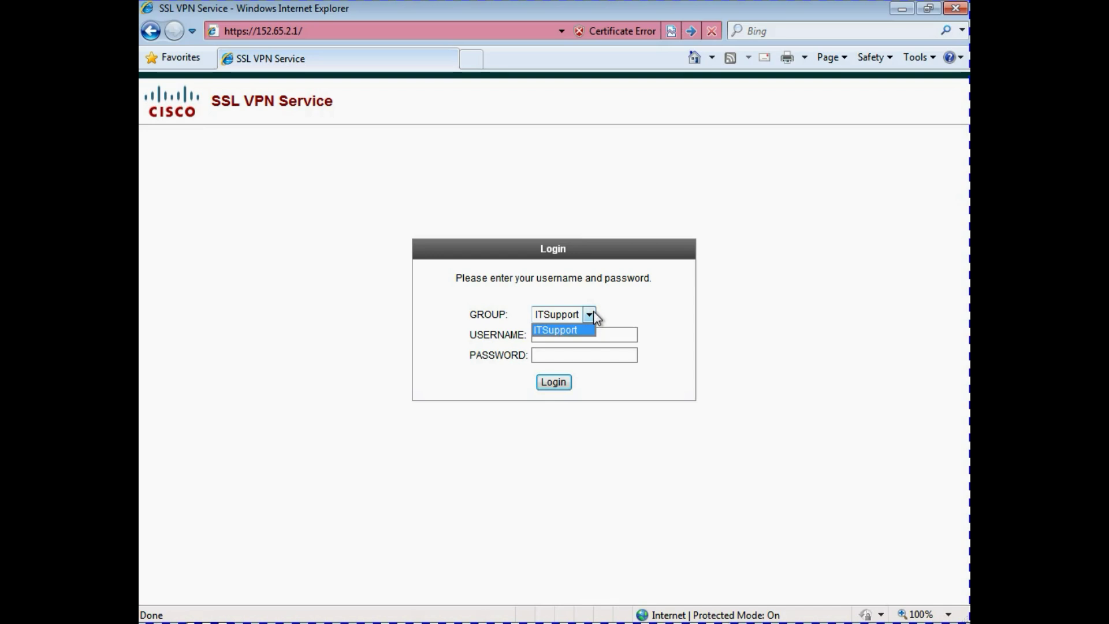
click(659, 307)
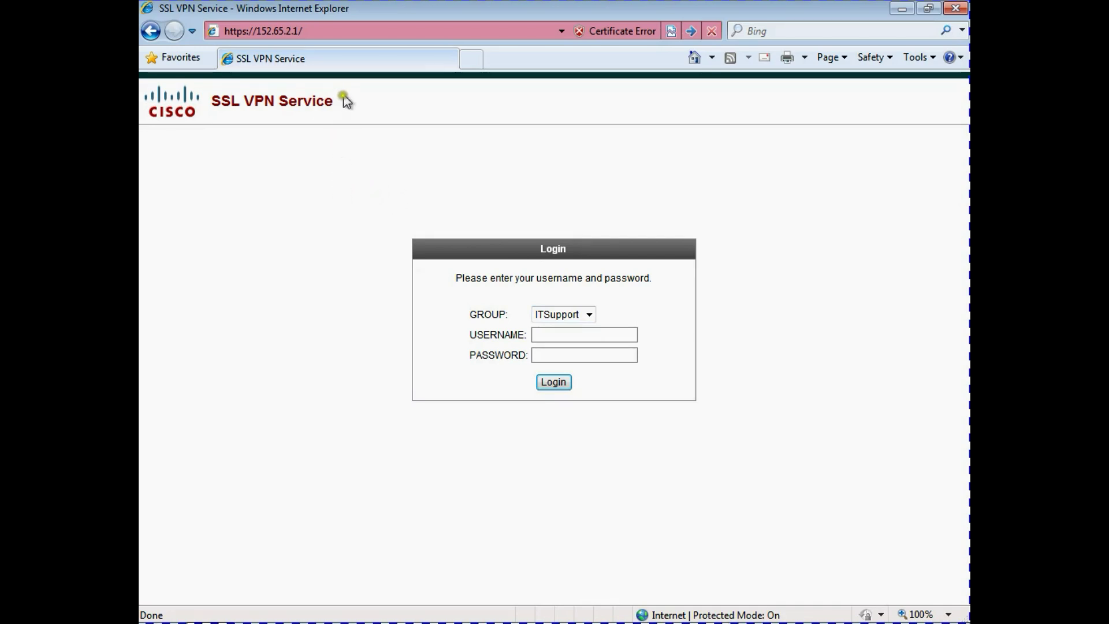
click(327, 34)
click(329, 31)
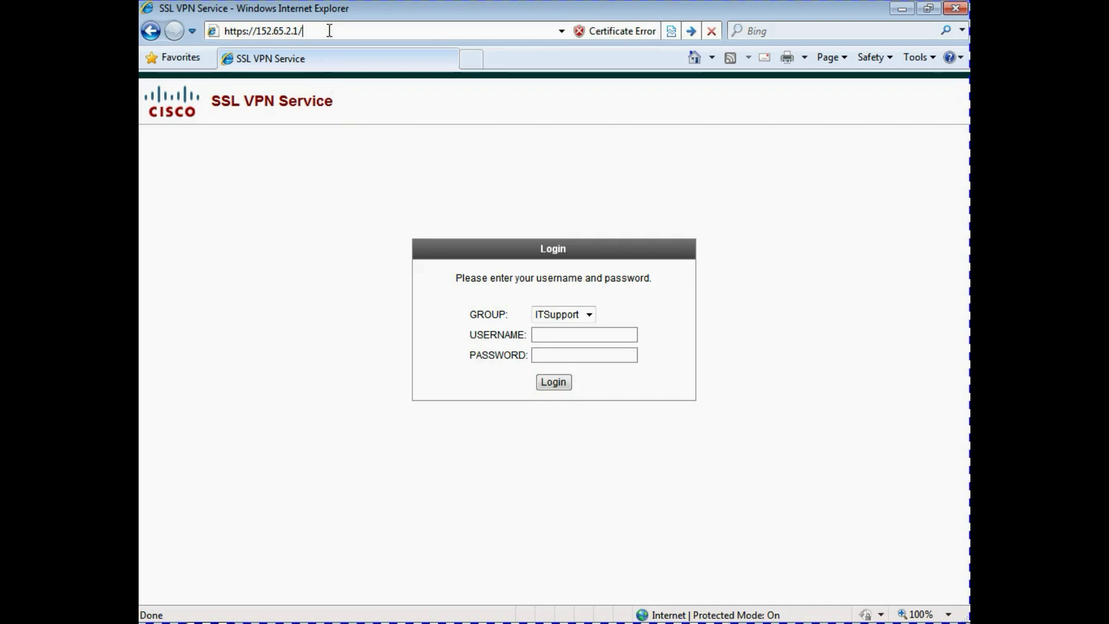
Step: Open the /ITSupport group URL and log in to the portal as support1 with its password
text(ITS)
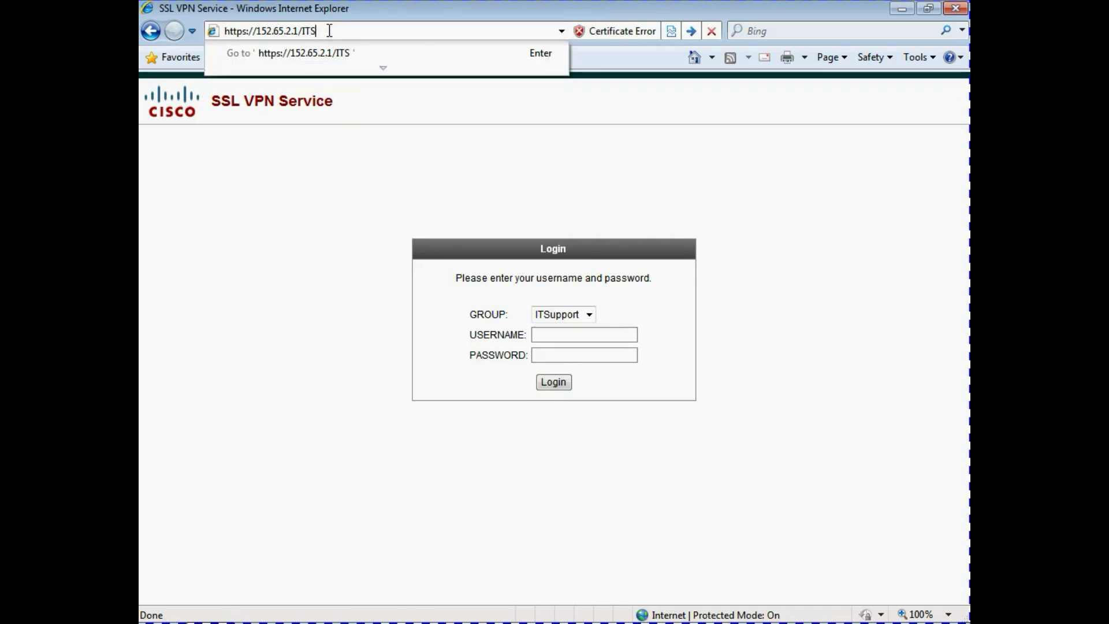
text(upport)
key(Return)
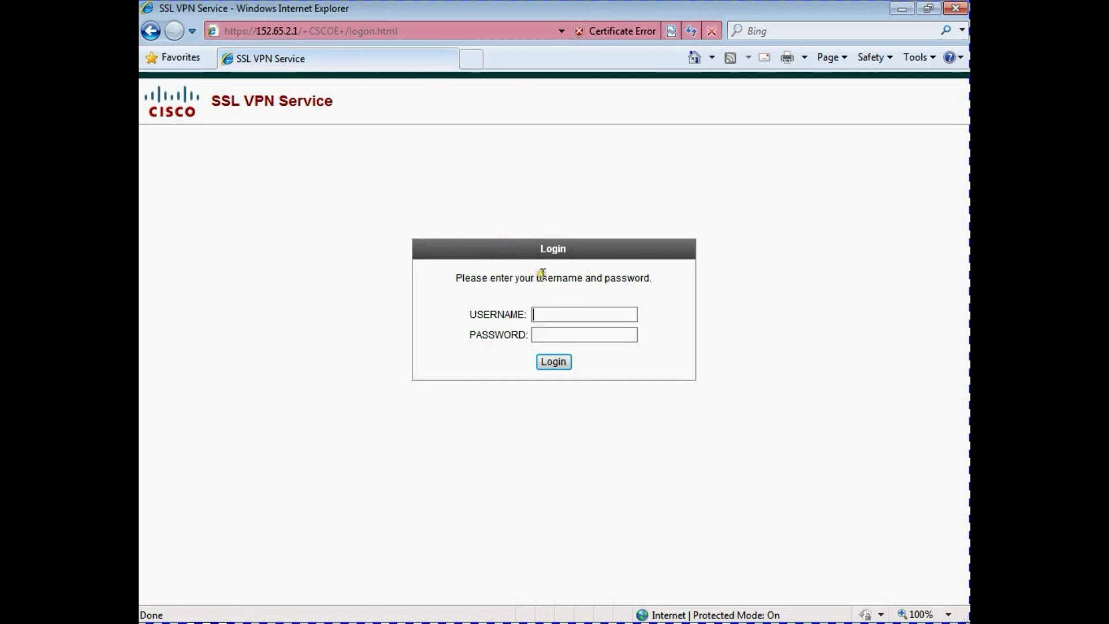
text(z)
key(BackSpace)
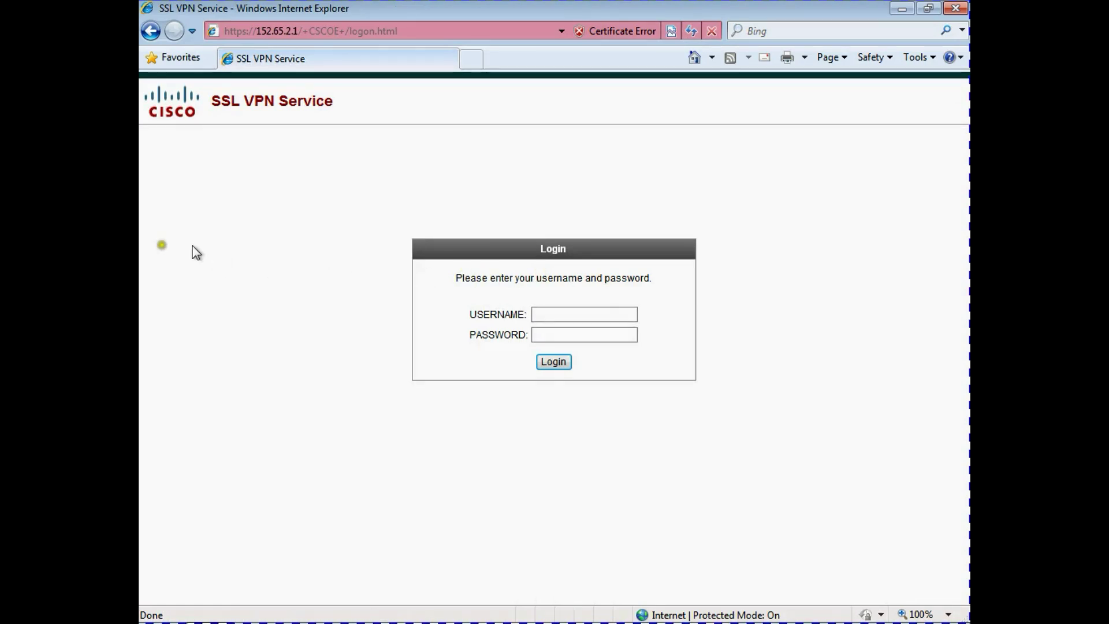
click(566, 313)
text(support1)
key(Tab)
text(*****)
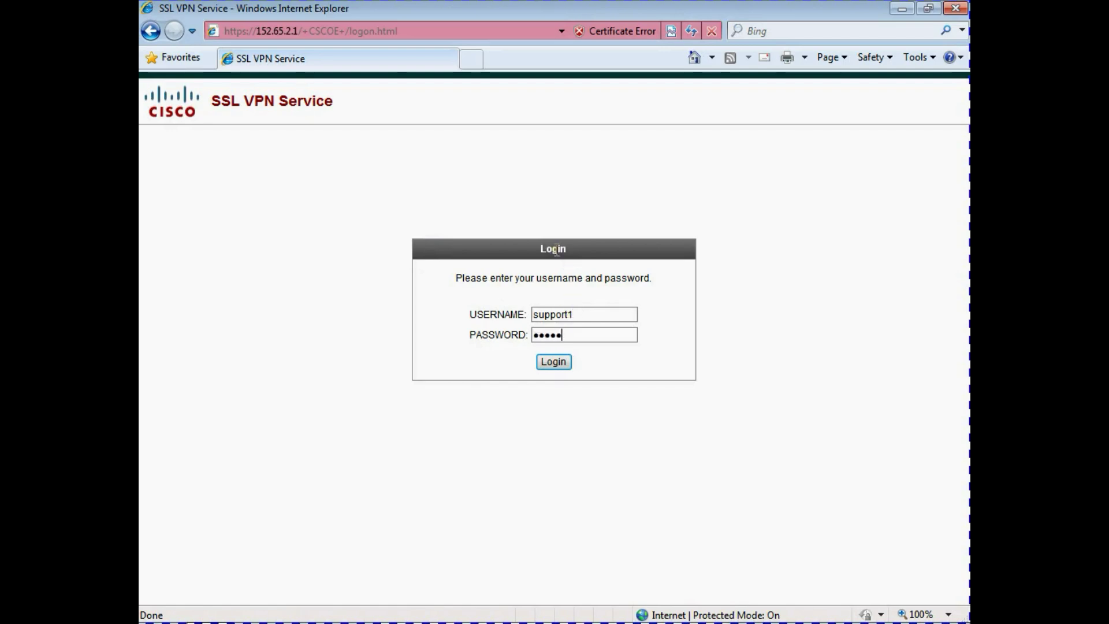
click(547, 362)
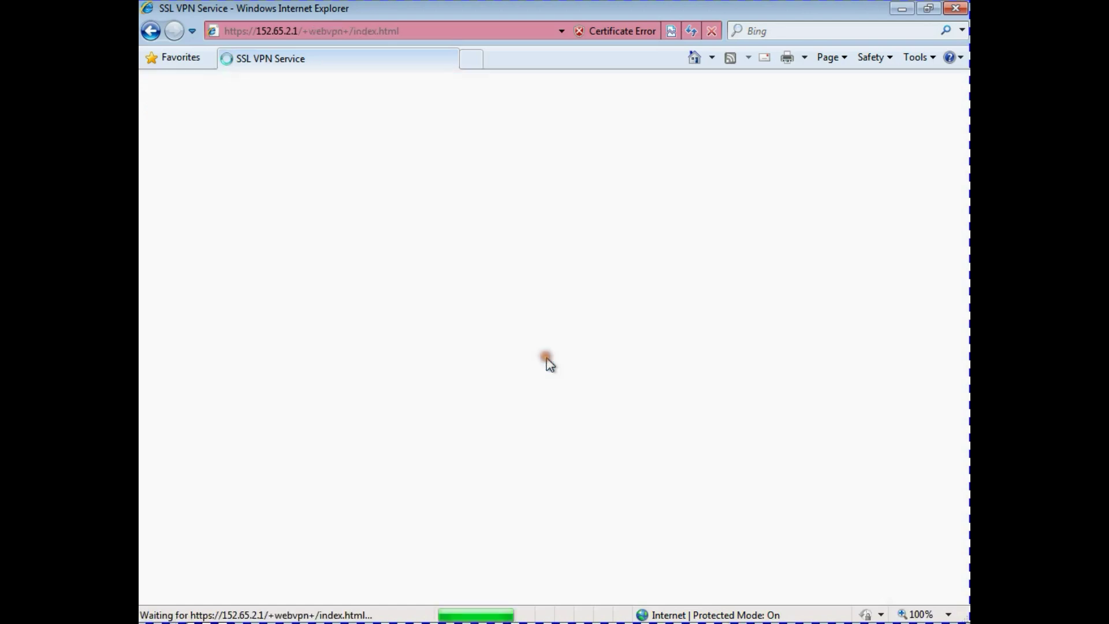